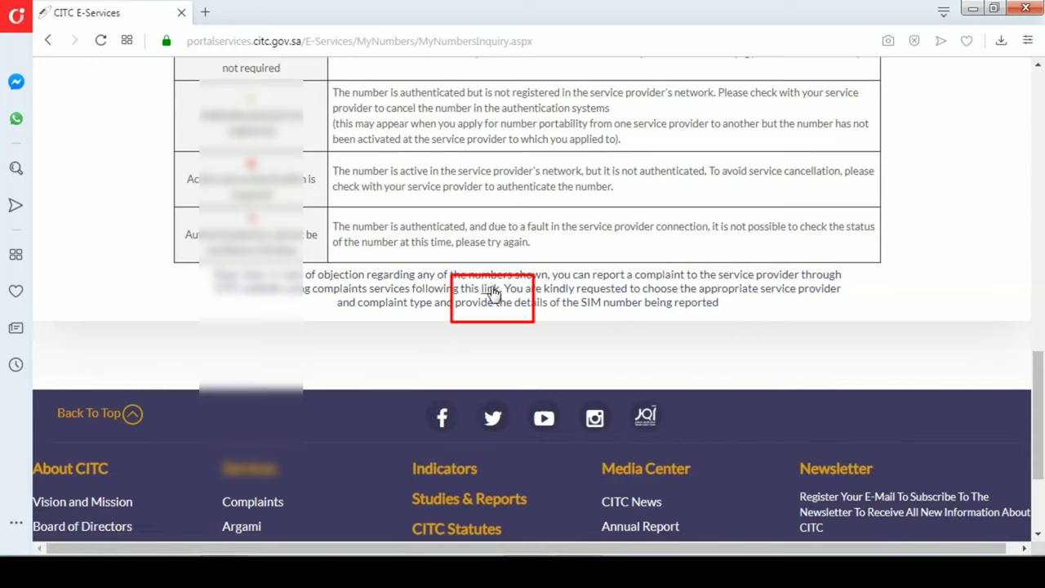
Open the Telecommunication Complaints Service page from the note's link and choose Submit Complaint
{"action": "left_click", "coordinate": [492, 292]}
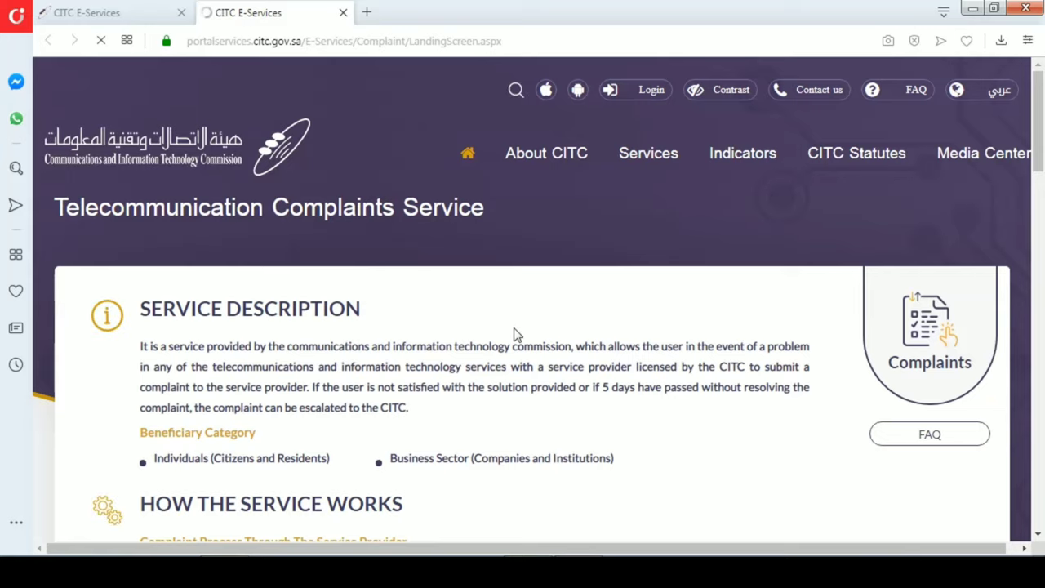
{"action": "scroll", "coordinate": [515, 334], "scroll_direction": "down", "scroll_amount": 1}
{"action": "scroll", "coordinate": [516, 334], "scroll_direction": "down", "scroll_amount": 3}
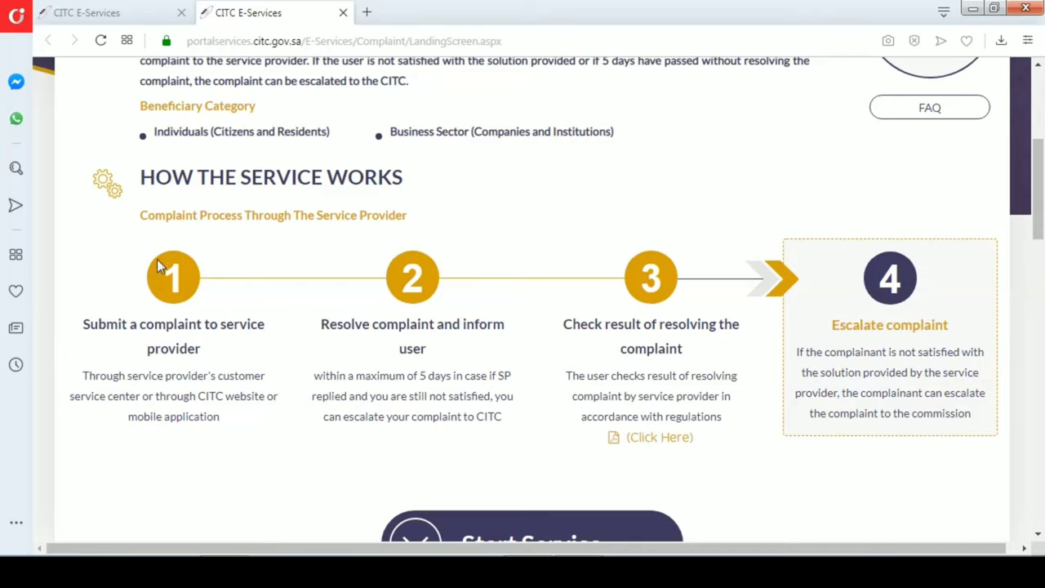
{"action": "scroll", "coordinate": [776, 250], "scroll_direction": "down", "scroll_amount": 1}
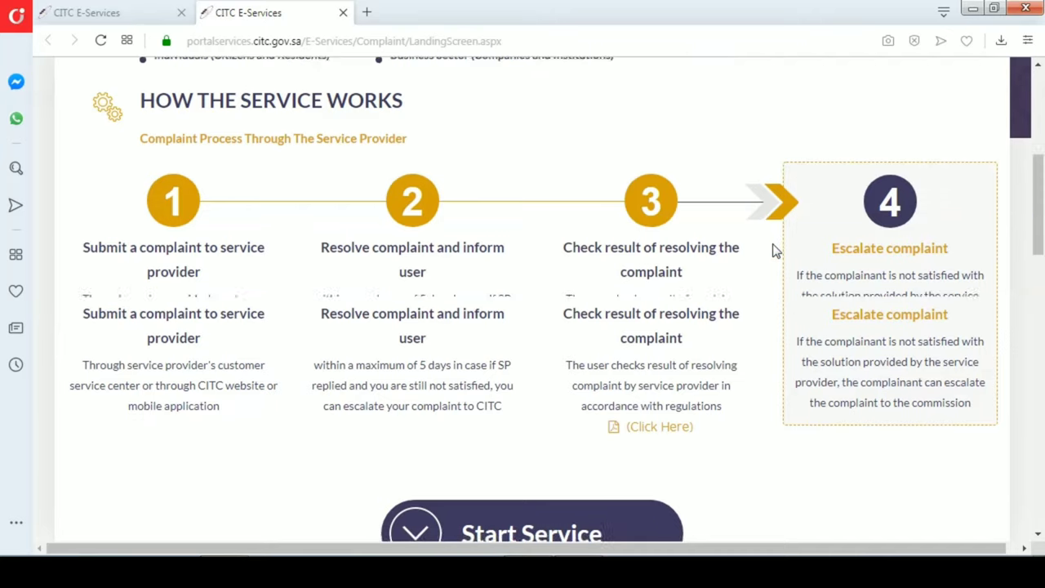
{"action": "scroll", "coordinate": [775, 250], "scroll_direction": "down", "scroll_amount": 4}
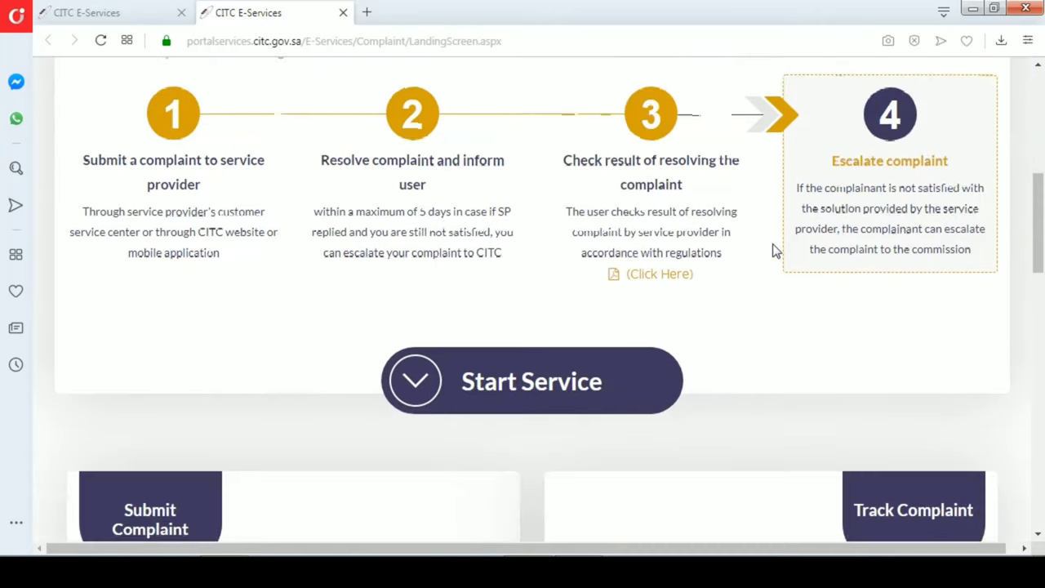
{"action": "scroll", "coordinate": [776, 251], "scroll_direction": "up", "scroll_amount": 1}
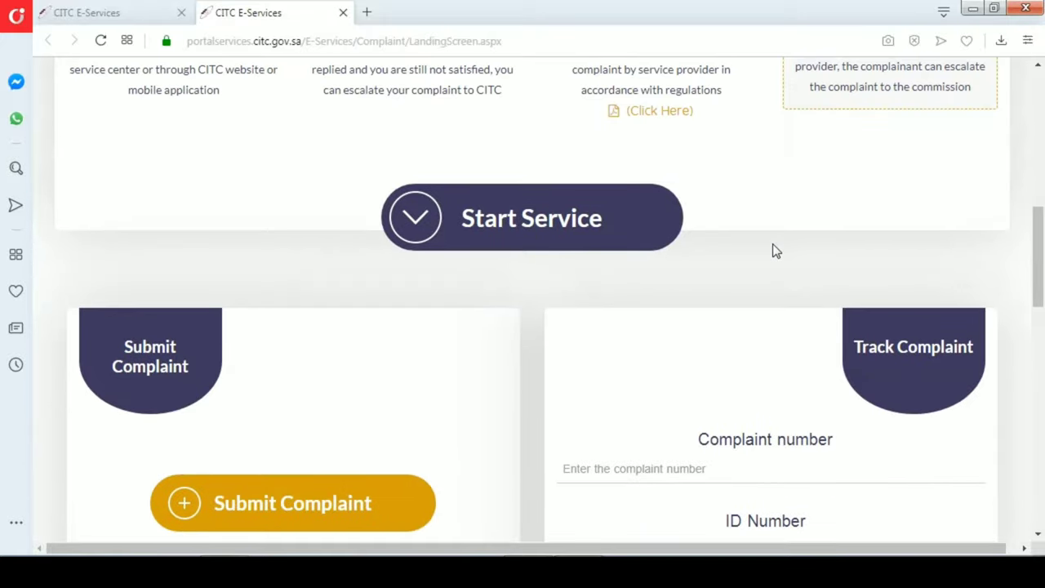
{"action": "scroll", "coordinate": [441, 458], "scroll_direction": "down", "scroll_amount": 1}
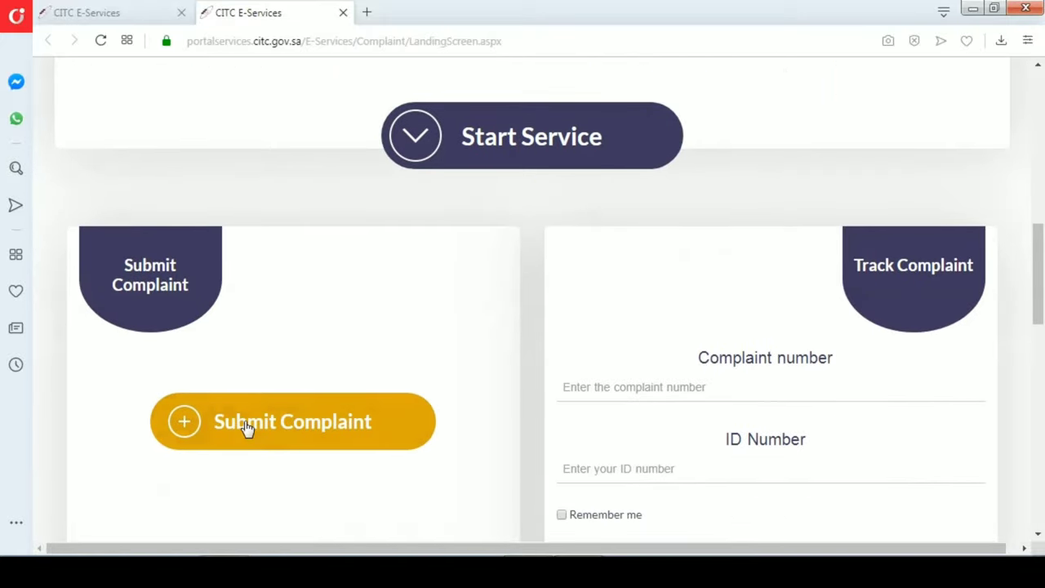
{"action": "left_click", "coordinate": [201, 429]}
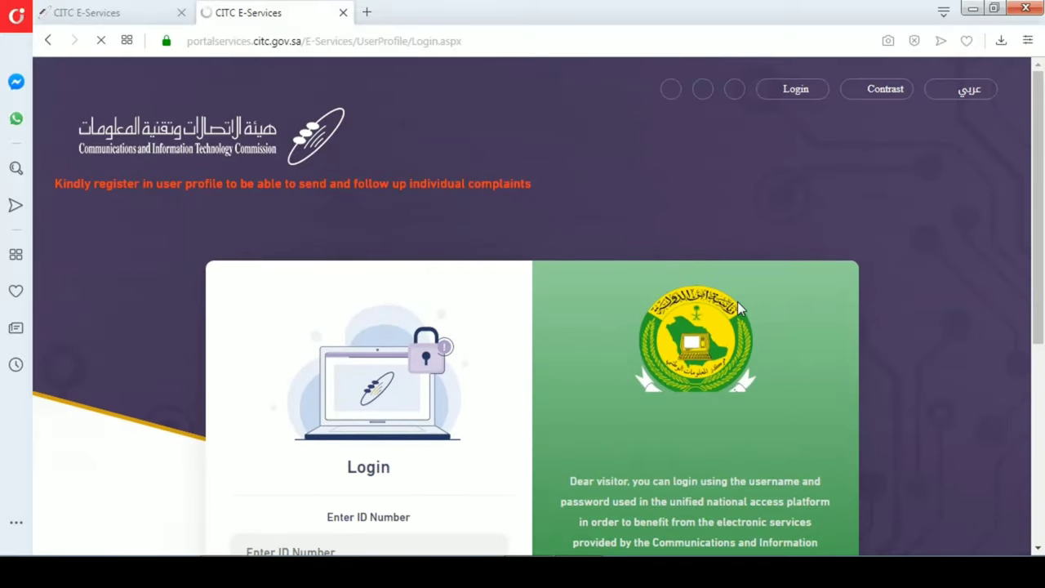
Choose the national Single Sign-on service on the individual login page
{"action": "scroll", "coordinate": [738, 309], "scroll_direction": "down", "scroll_amount": 1}
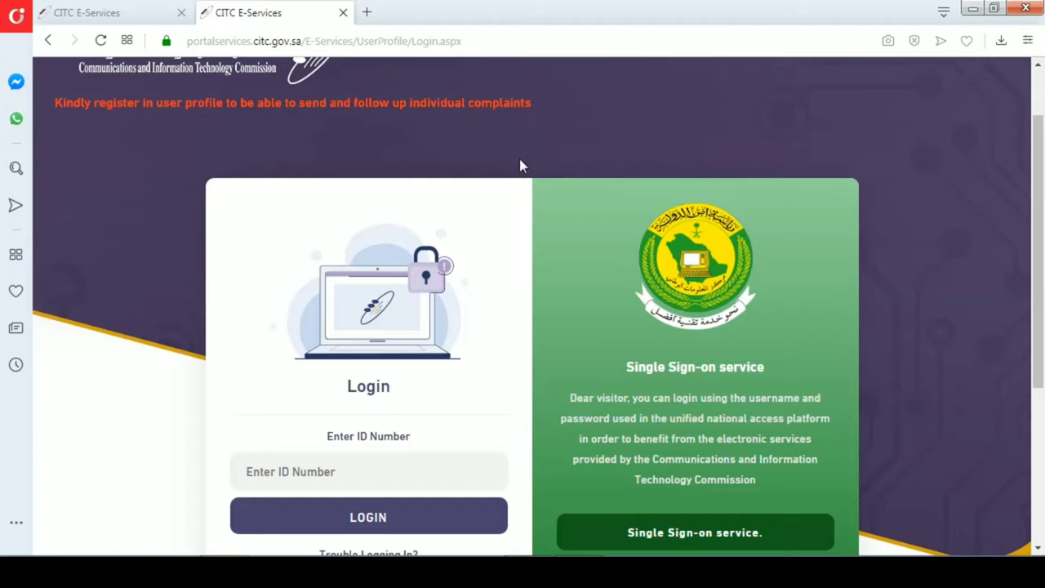
{"action": "scroll", "coordinate": [520, 162], "scroll_direction": "down", "scroll_amount": 1}
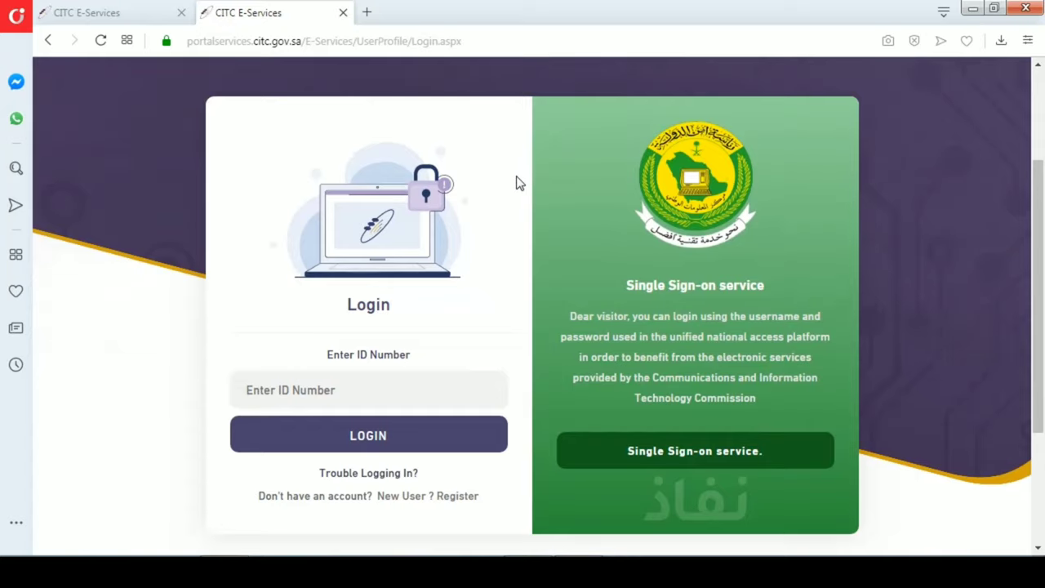
{"action": "left_click", "coordinate": [702, 461]}
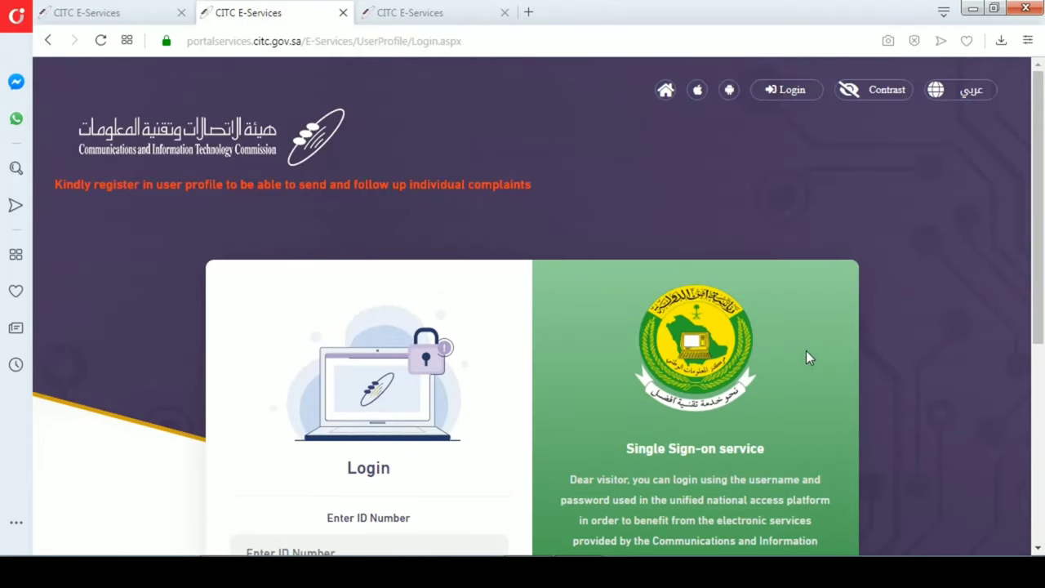
{"action": "scroll", "coordinate": [742, 433], "scroll_direction": "down", "scroll_amount": 2}
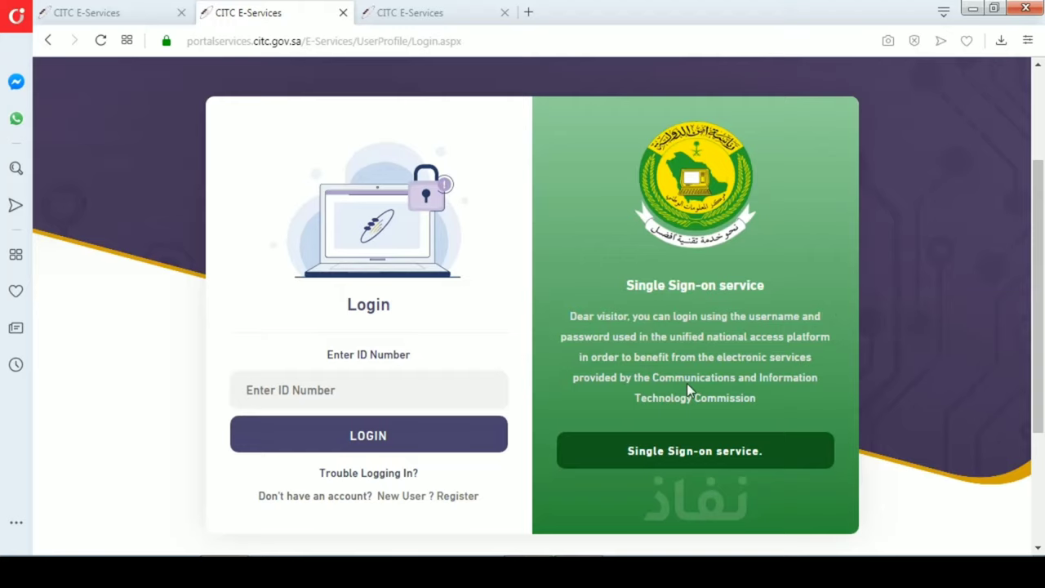
{"action": "scroll", "coordinate": [681, 372], "scroll_direction": "down", "scroll_amount": 1}
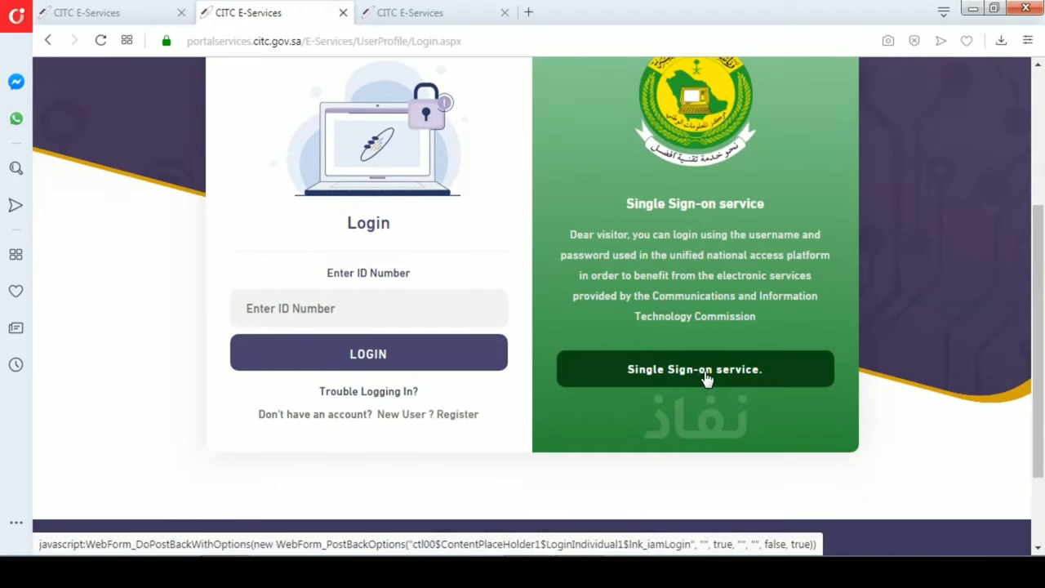
{"action": "left_click", "coordinate": [707, 372]}
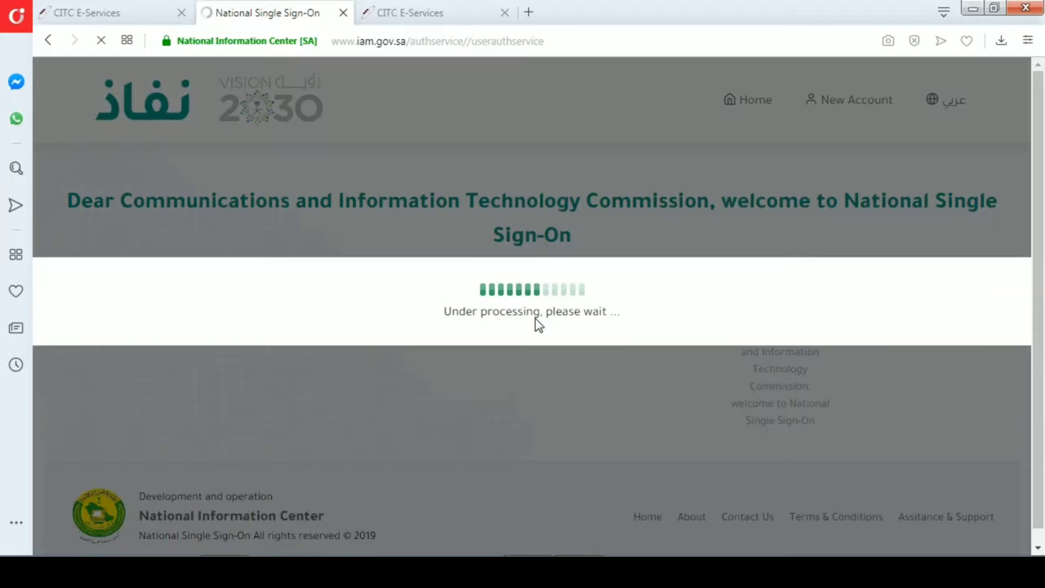
Enter the Nafath username and account password
{"action": "scroll", "coordinate": [578, 309], "scroll_direction": "down", "scroll_amount": 3}
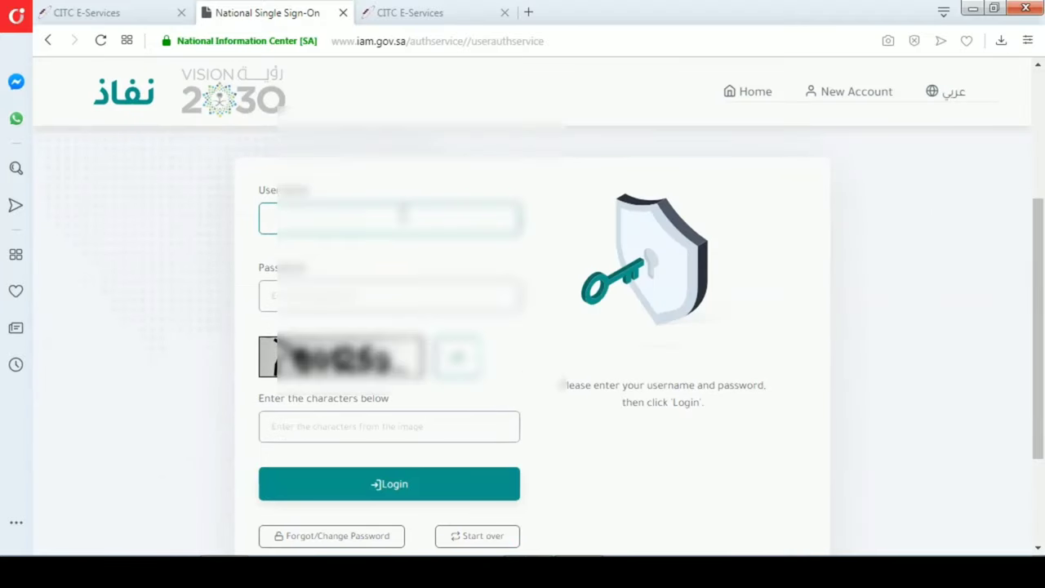
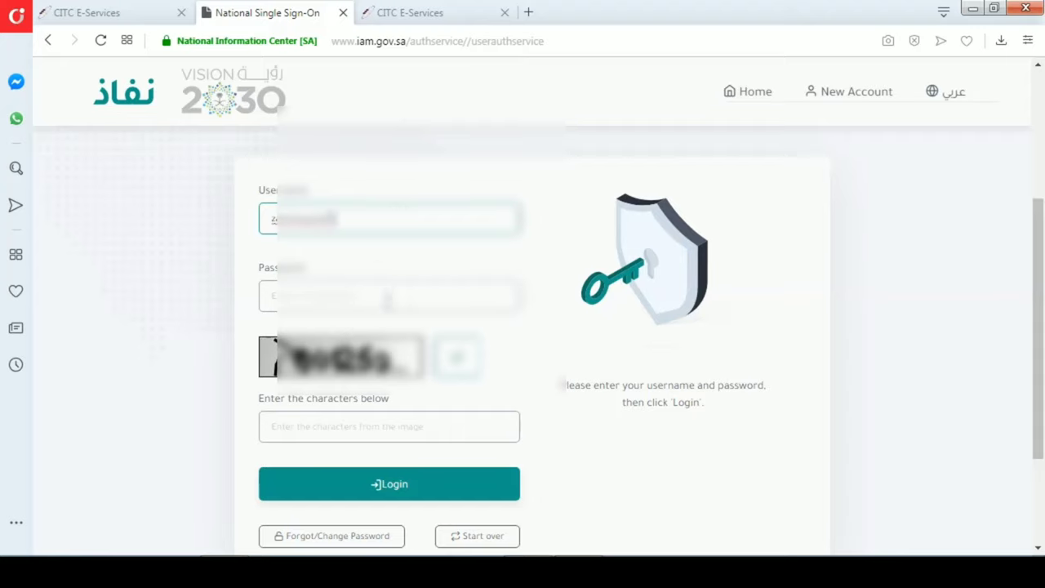
{"action": "left_click", "coordinate": [388, 300]}
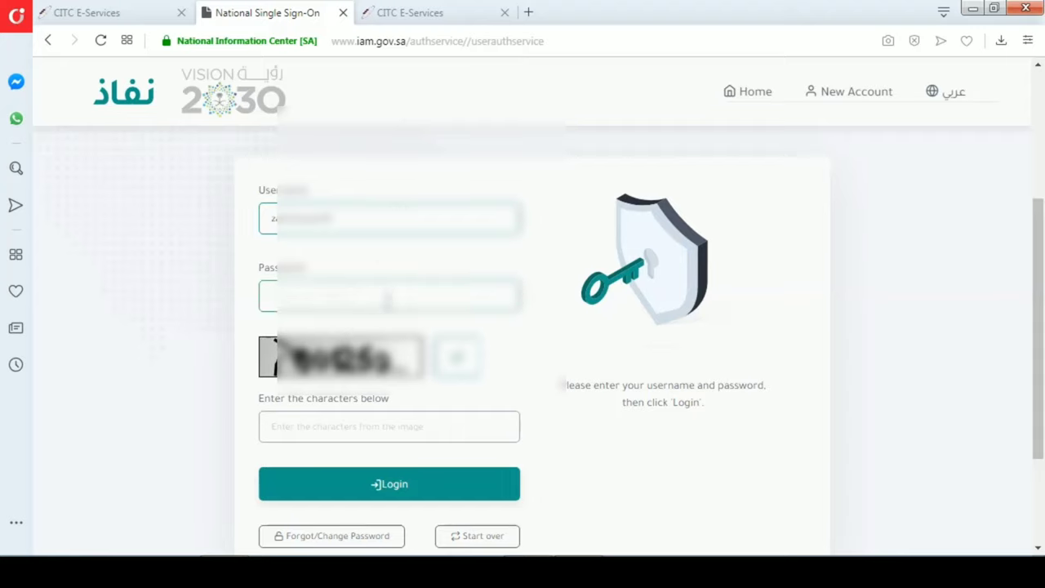
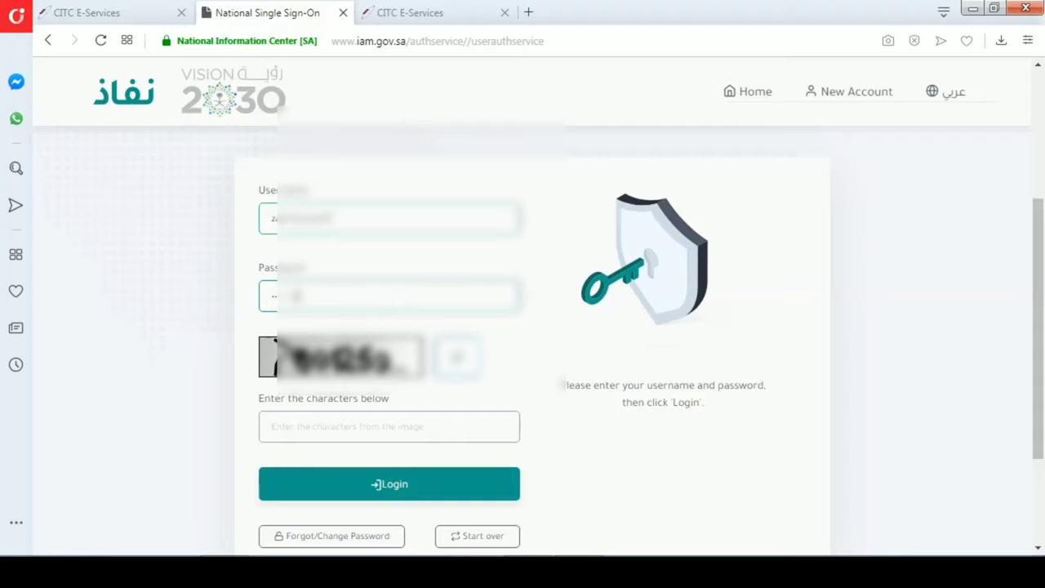
Enter the image verification characters, log in, and type the received SMS code
{"action": "left_click", "coordinate": [339, 421]}
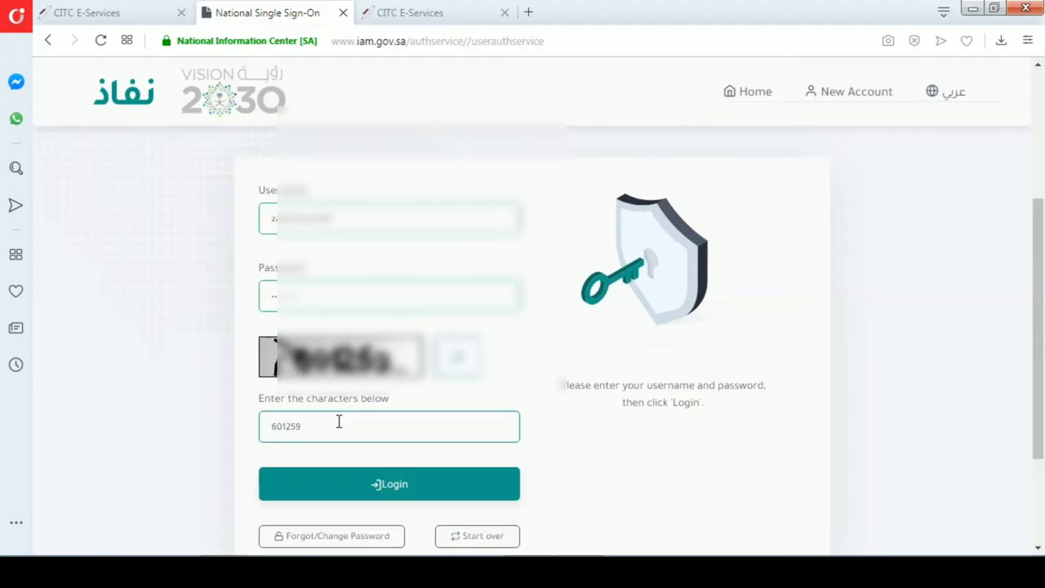
{"action": "left_click", "coordinate": [388, 487]}
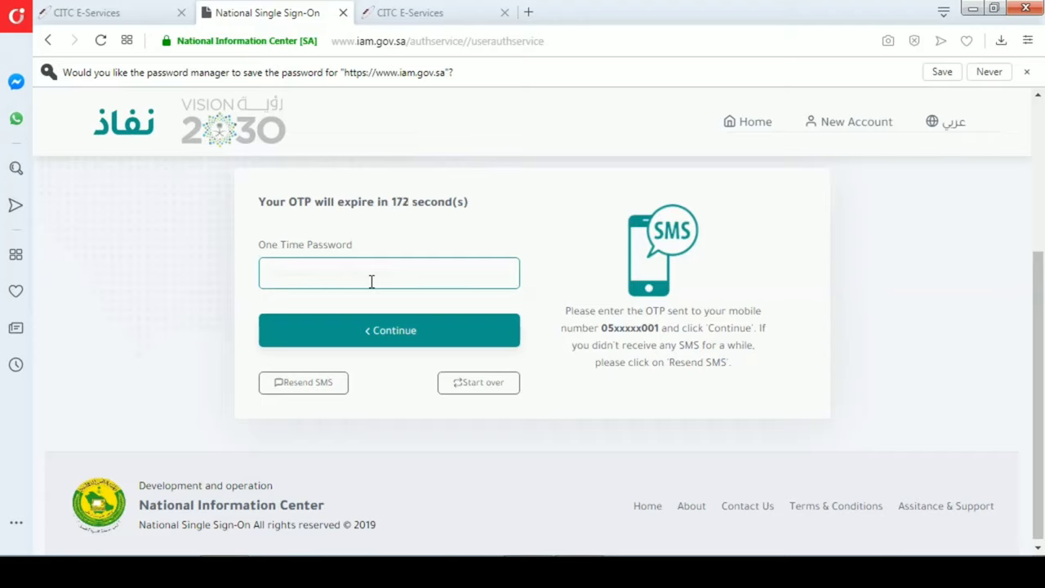
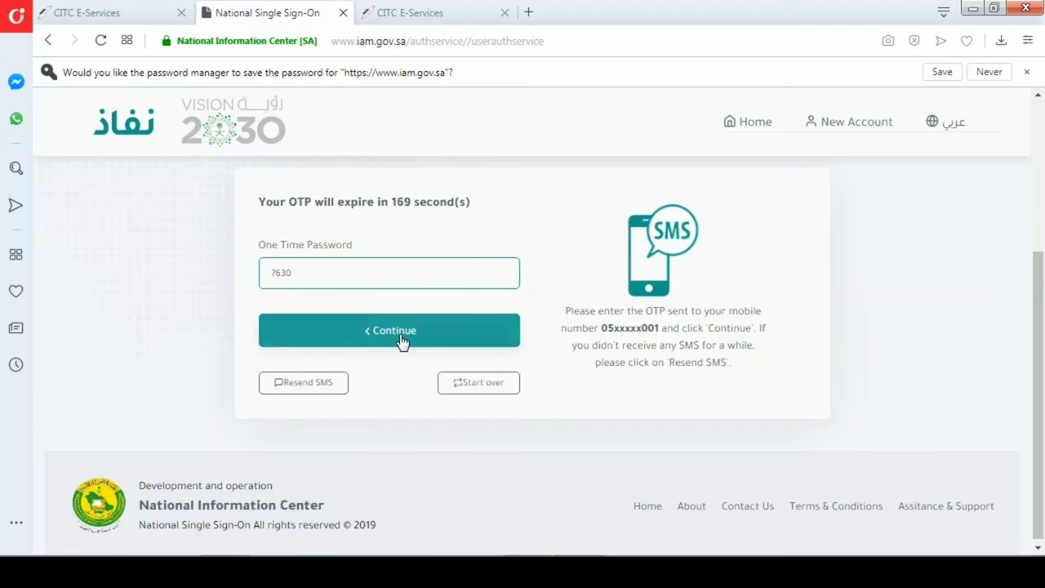
Confirm the one-time password to return to CITC registration step 2
{"action": "left_click", "coordinate": [402, 335]}
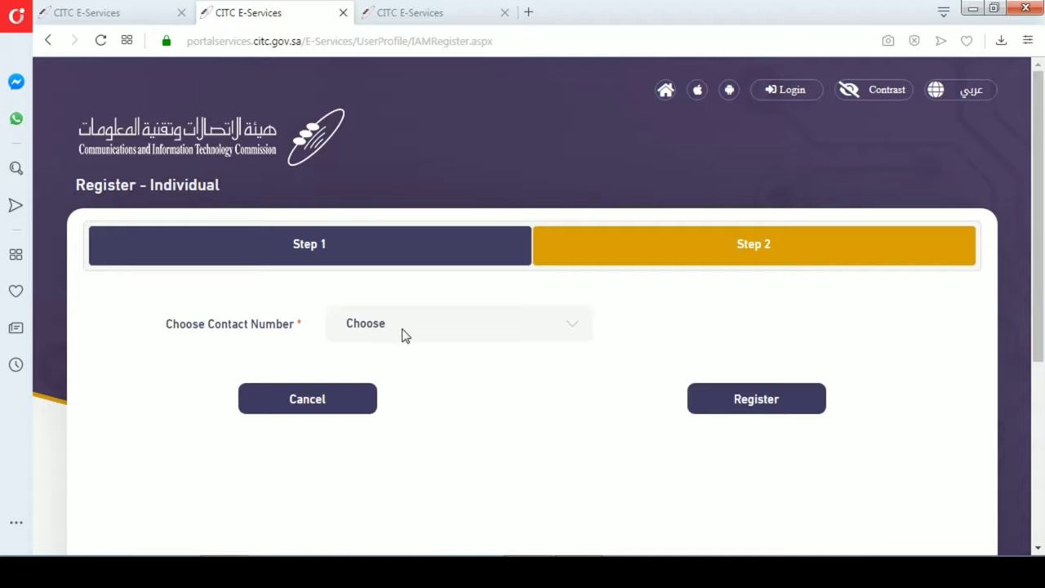
Register with the second number from the Choose Contact Number list
{"action": "scroll", "coordinate": [662, 333], "scroll_direction": "down", "scroll_amount": 1}
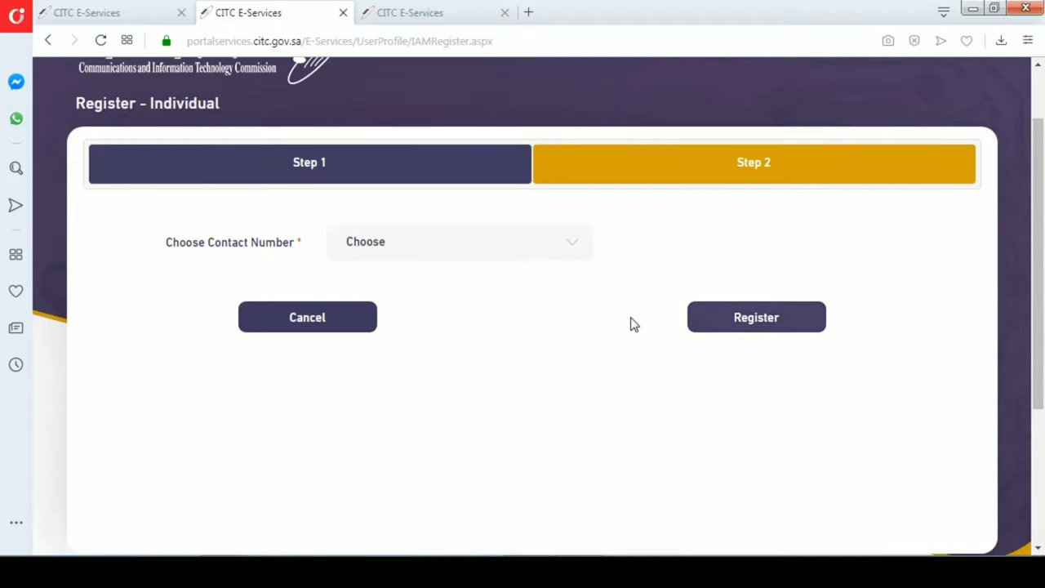
{"action": "left_click", "coordinate": [574, 251]}
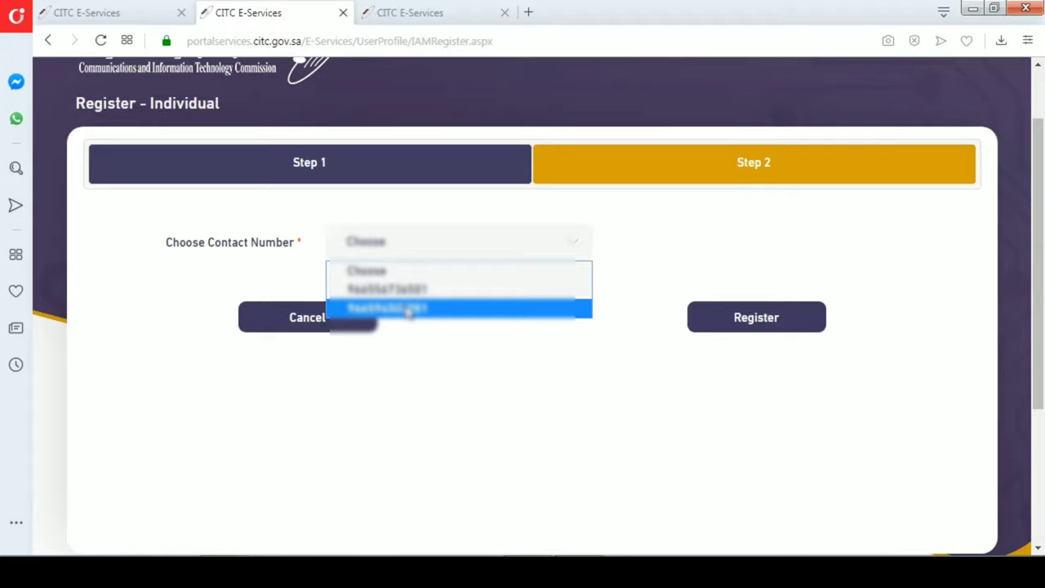
{"action": "left_click", "coordinate": [443, 312]}
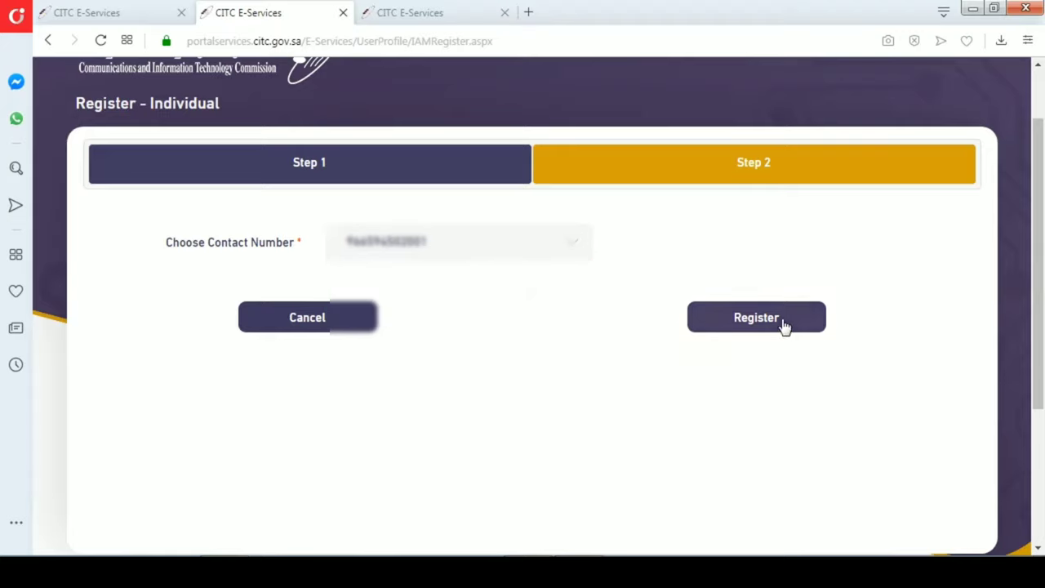
{"action": "left_click", "coordinate": [756, 318]}
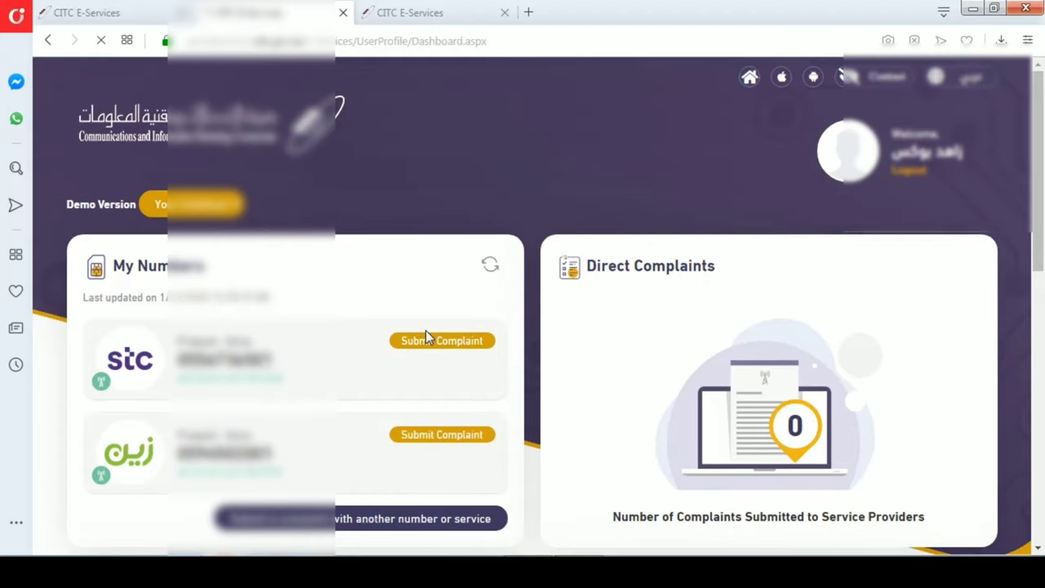
Browse the dashboard cards and start a complaint for the STC number under My Numbers
{"action": "scroll", "coordinate": [410, 410], "scroll_direction": "down", "scroll_amount": 1}
{"action": "scroll", "coordinate": [455, 392], "scroll_direction": "down", "scroll_amount": 3}
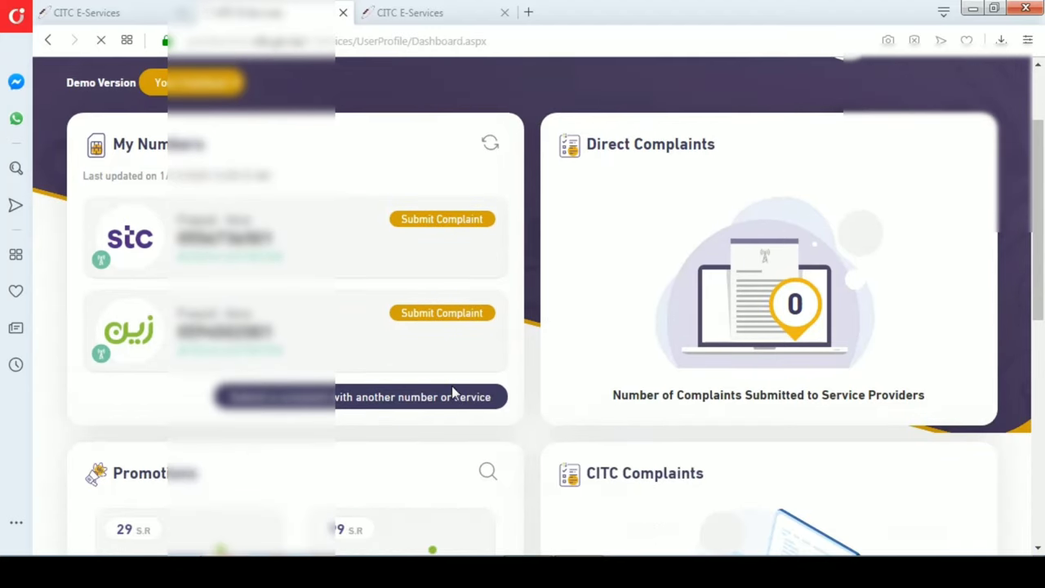
{"action": "scroll", "coordinate": [454, 393], "scroll_direction": "down", "scroll_amount": 1}
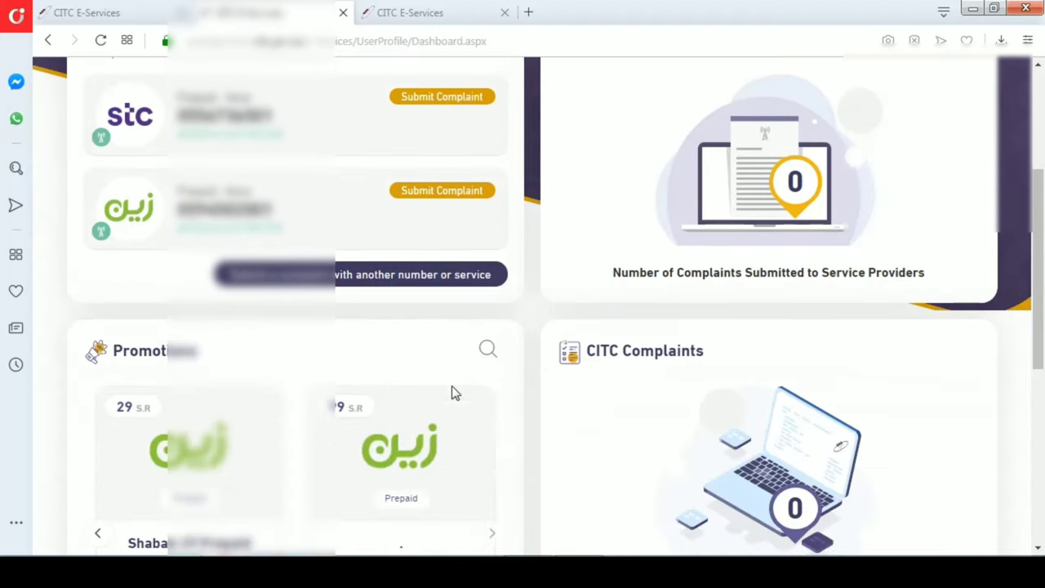
{"action": "scroll", "coordinate": [455, 393], "scroll_direction": "up", "scroll_amount": 4}
{"action": "scroll", "coordinate": [454, 393], "scroll_direction": "up", "scroll_amount": 1}
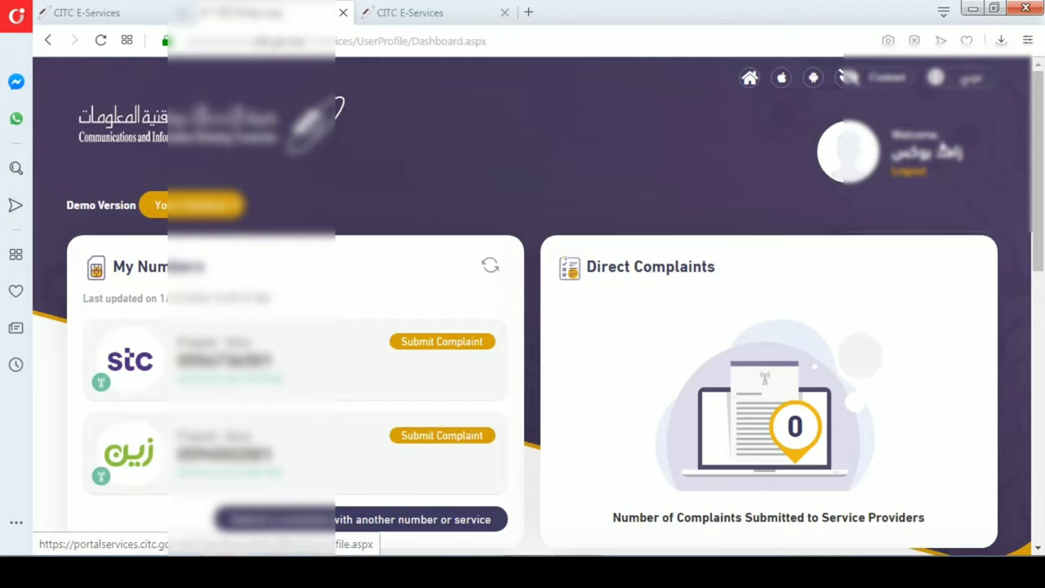
{"action": "scroll", "coordinate": [539, 212], "scroll_direction": "down", "scroll_amount": 1}
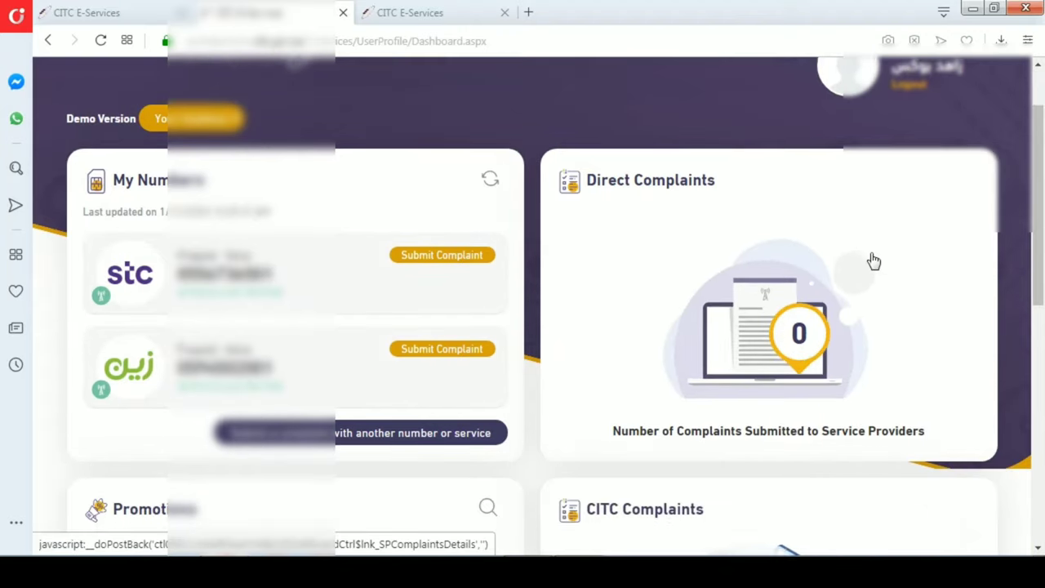
{"action": "scroll", "coordinate": [873, 261], "scroll_direction": "down", "scroll_amount": 1}
{"action": "scroll", "coordinate": [873, 261], "scroll_direction": "down", "scroll_amount": 2}
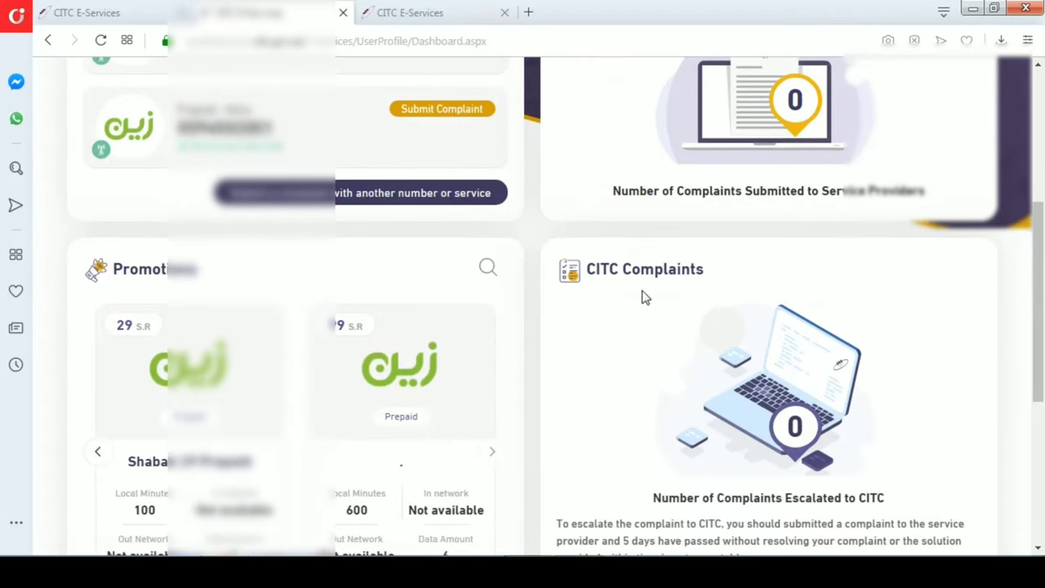
{"action": "scroll", "coordinate": [748, 340], "scroll_direction": "down", "scroll_amount": 1}
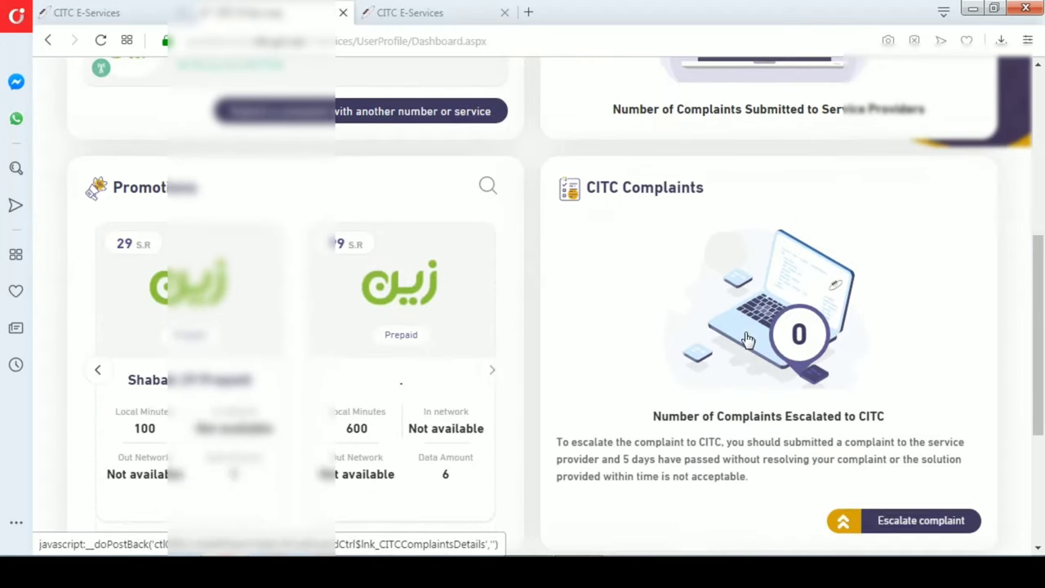
{"action": "scroll", "coordinate": [748, 340], "scroll_direction": "down", "scroll_amount": 1}
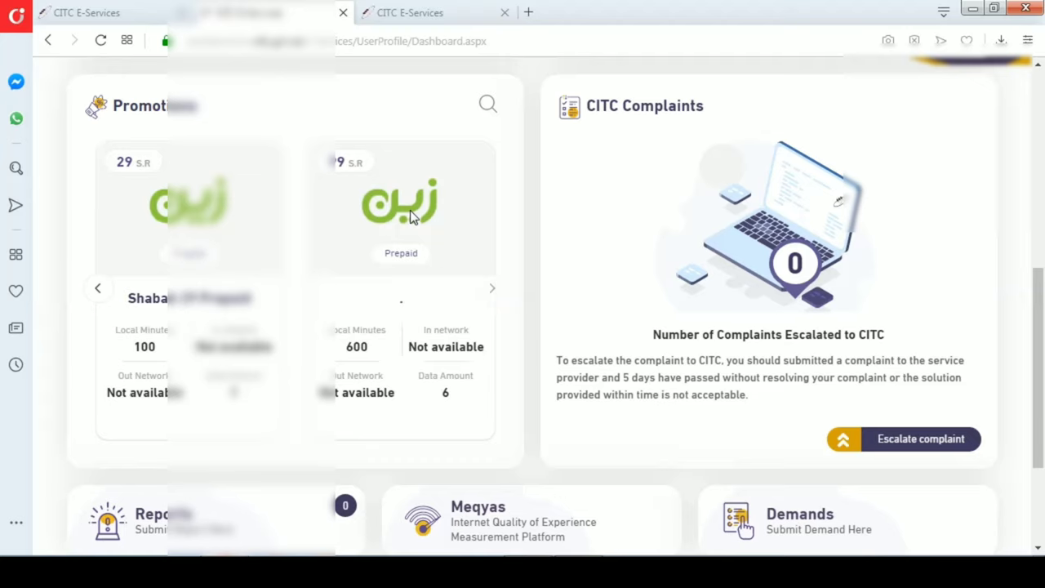
{"action": "scroll", "coordinate": [410, 217], "scroll_direction": "down", "scroll_amount": 2}
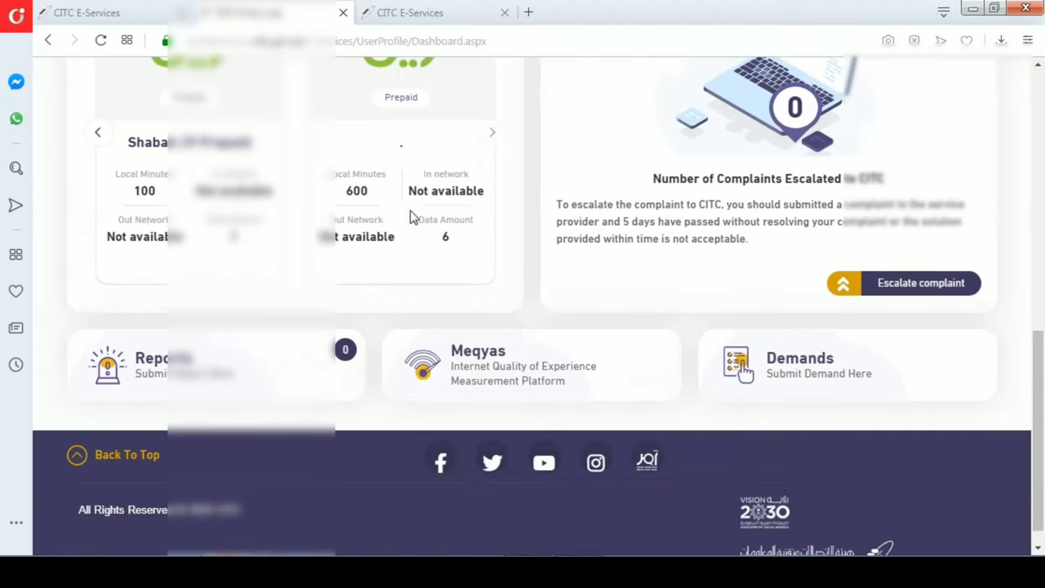
{"action": "scroll", "coordinate": [748, 317], "scroll_direction": "up", "scroll_amount": 4}
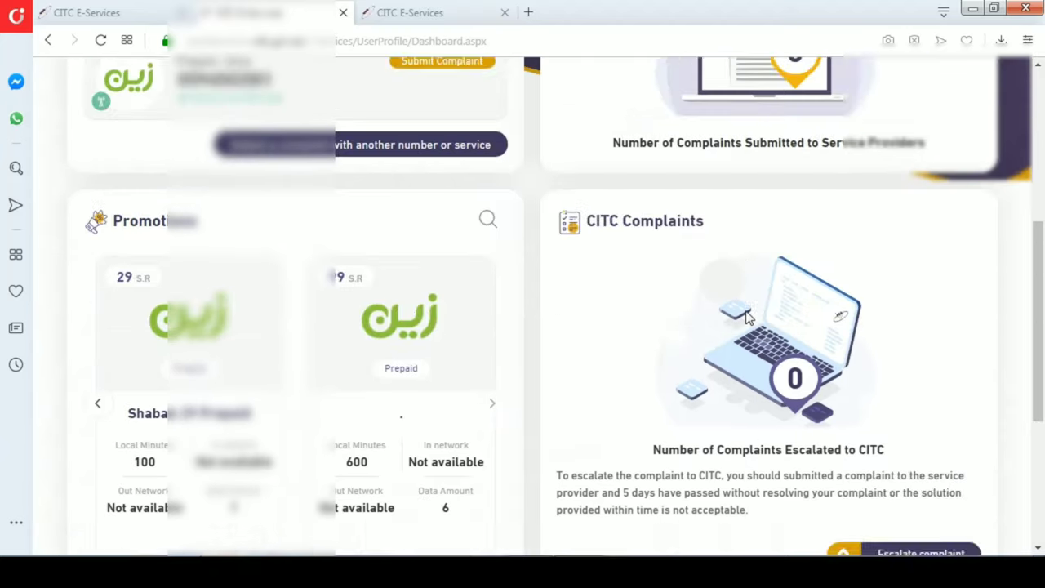
{"action": "scroll", "coordinate": [745, 317], "scroll_direction": "up", "scroll_amount": 3}
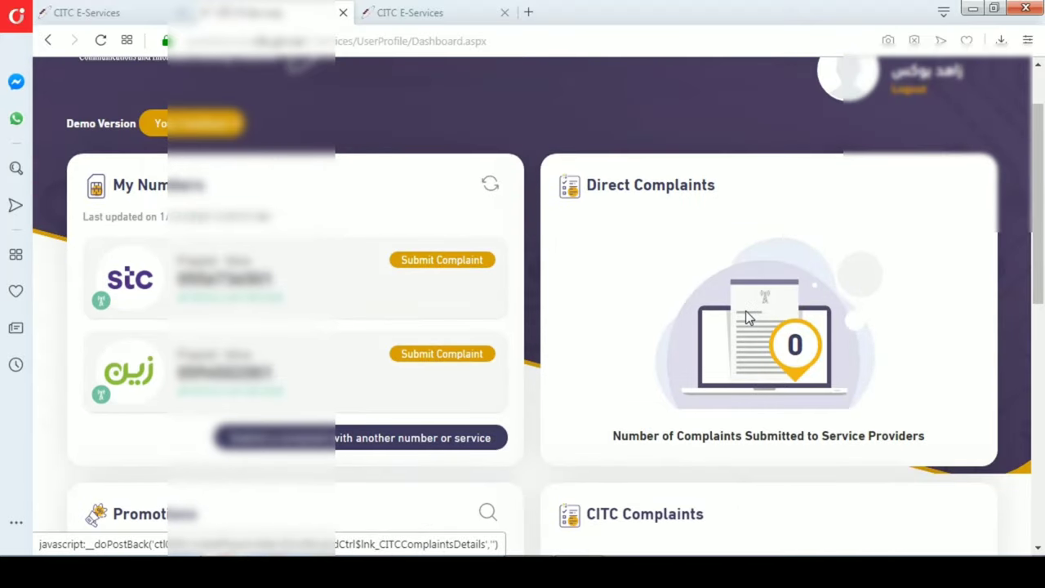
{"action": "scroll", "coordinate": [745, 314], "scroll_direction": "down", "scroll_amount": 1}
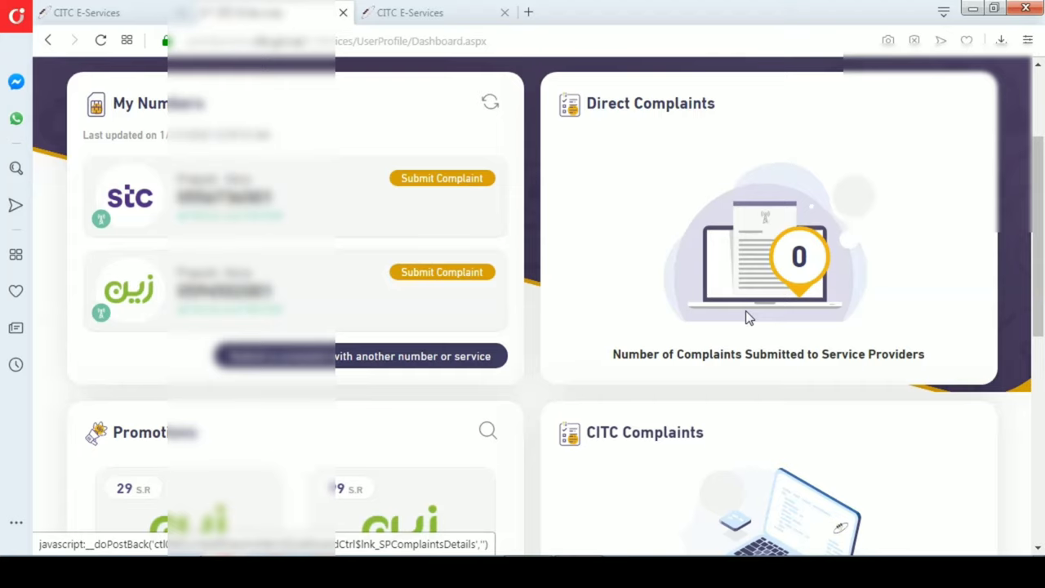
{"action": "scroll", "coordinate": [748, 318], "scroll_direction": "down", "scroll_amount": 1}
{"action": "scroll", "coordinate": [748, 318], "scroll_direction": "down", "scroll_amount": 1}
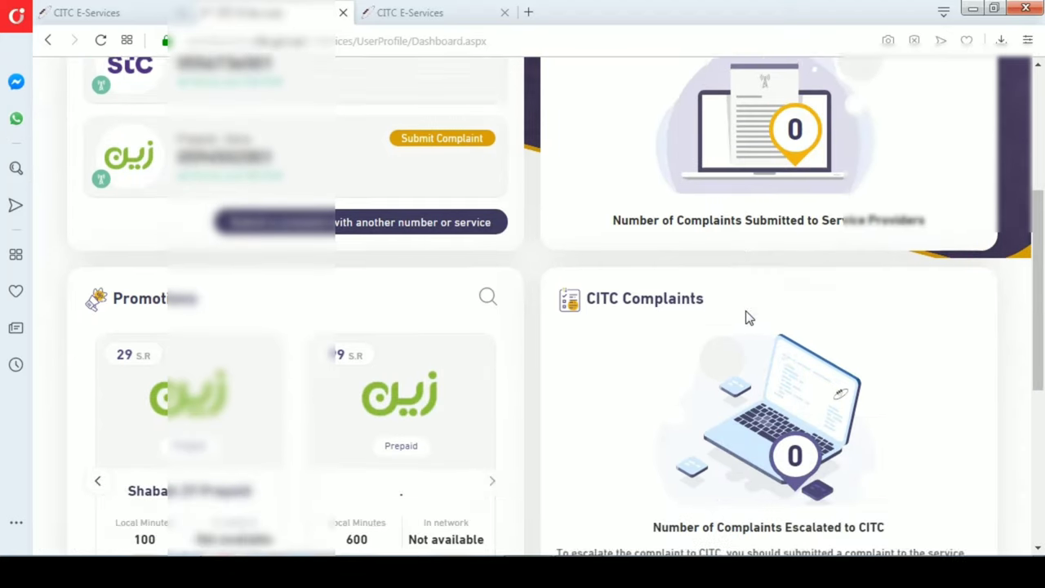
{"action": "scroll", "coordinate": [748, 318], "scroll_direction": "down", "scroll_amount": 1}
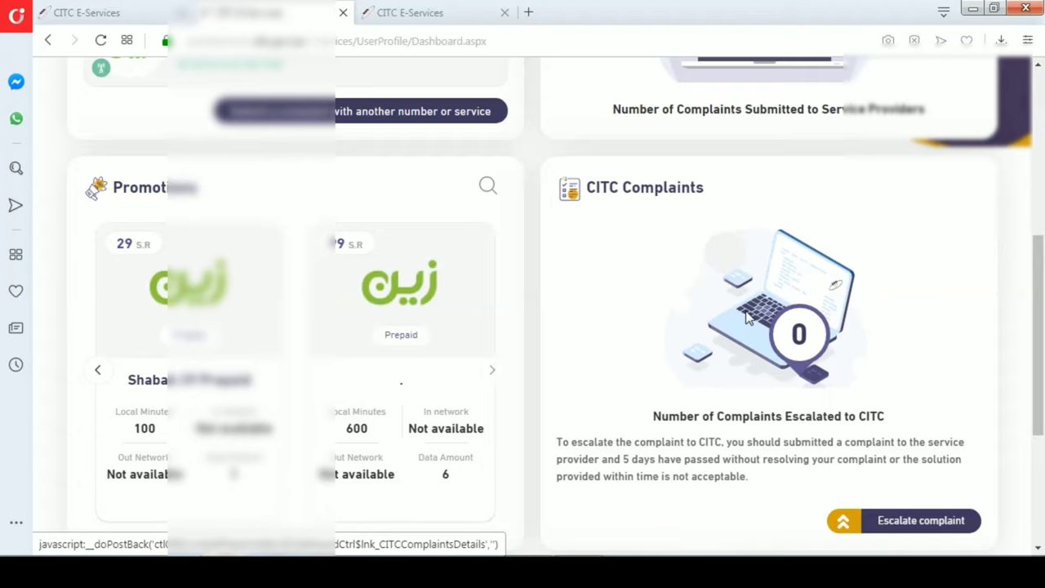
{"action": "scroll", "coordinate": [746, 318], "scroll_direction": "down", "scroll_amount": 1}
{"action": "scroll", "coordinate": [745, 317], "scroll_direction": "down", "scroll_amount": 1}
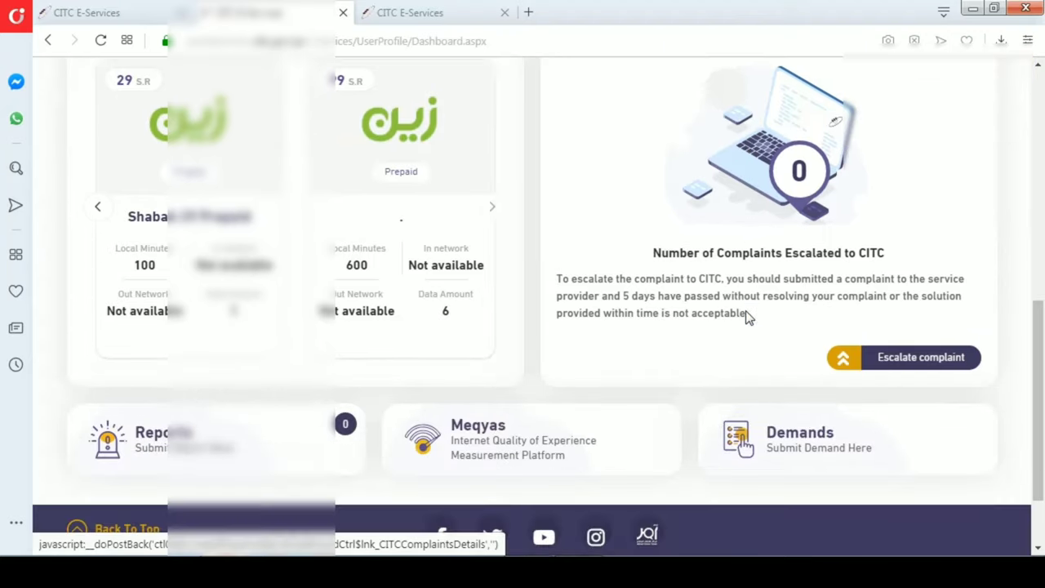
{"action": "scroll", "coordinate": [745, 317], "scroll_direction": "up", "scroll_amount": 5}
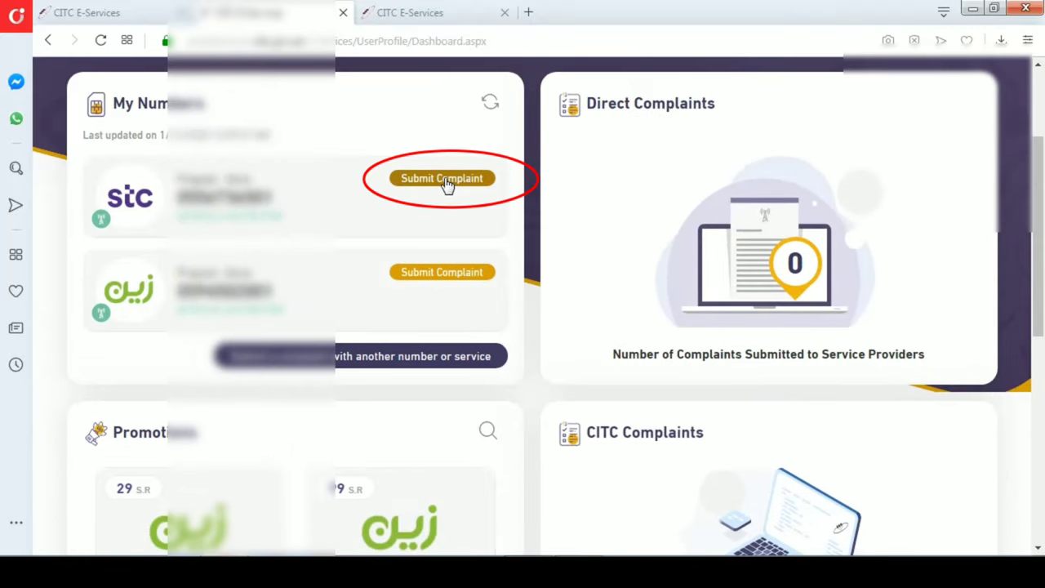
{"action": "left_click", "coordinate": [441, 178]}
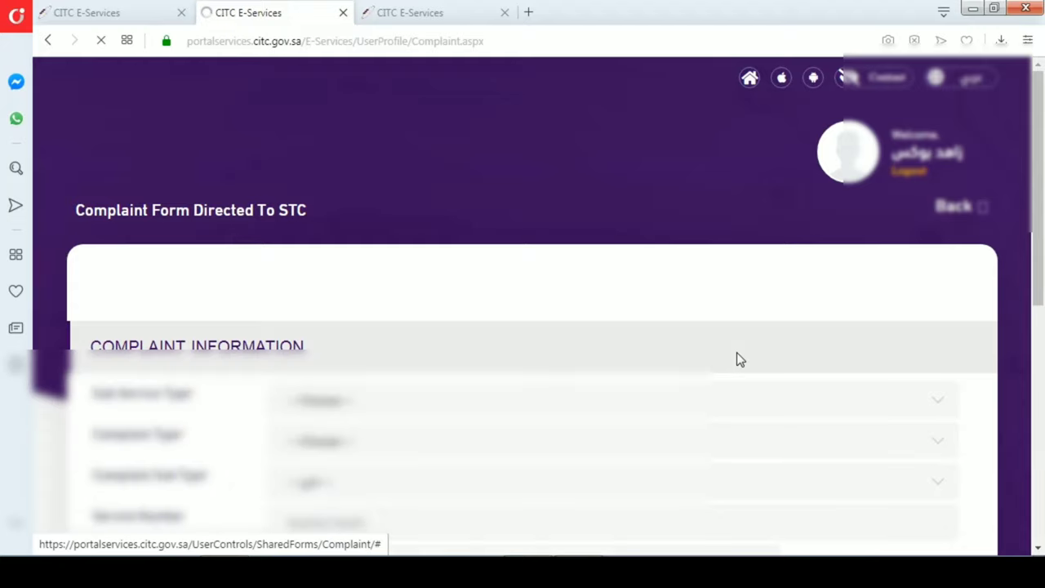
Scroll to Complaint Information and list the Sub Service Type choices (Voice, Internet)
{"action": "scroll", "coordinate": [739, 351], "scroll_direction": "down", "scroll_amount": 1}
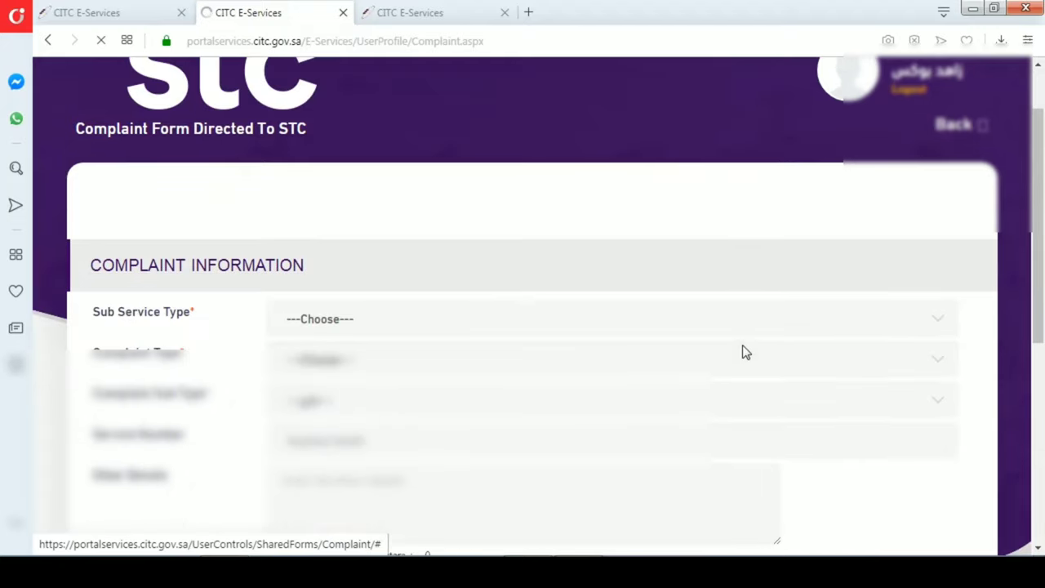
{"action": "scroll", "coordinate": [743, 351], "scroll_direction": "down", "scroll_amount": 1}
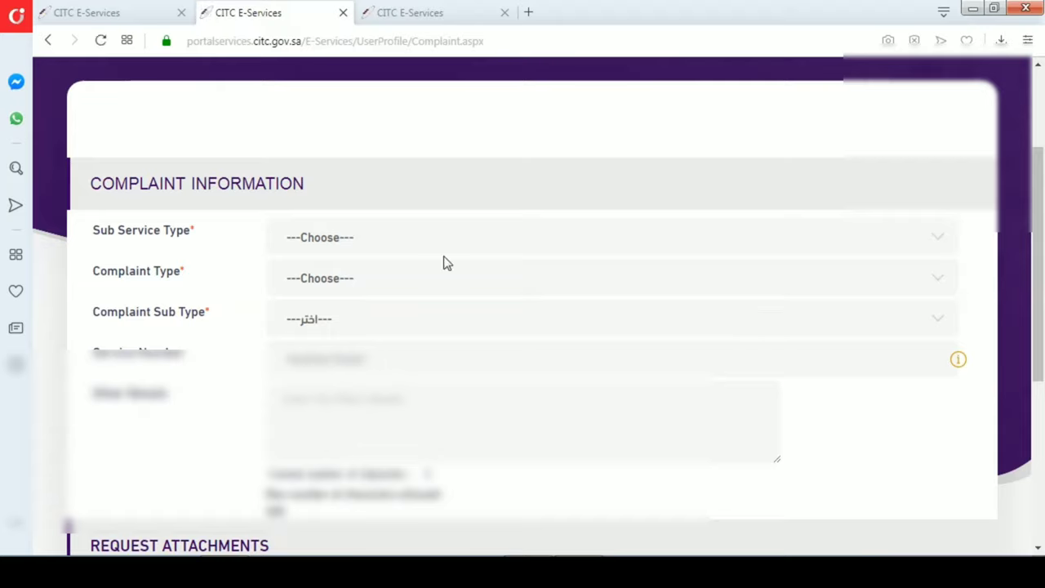
{"action": "left_click", "coordinate": [943, 246]}
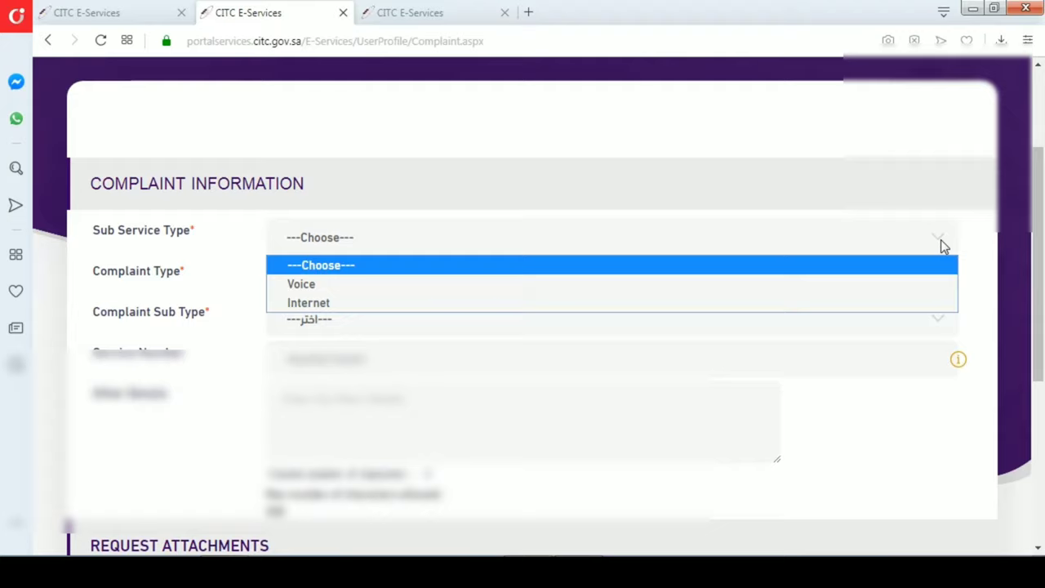
Choose Voice, Canceling (Number - Service), and cancel or suspend without user request
{"action": "left_click", "coordinate": [308, 285]}
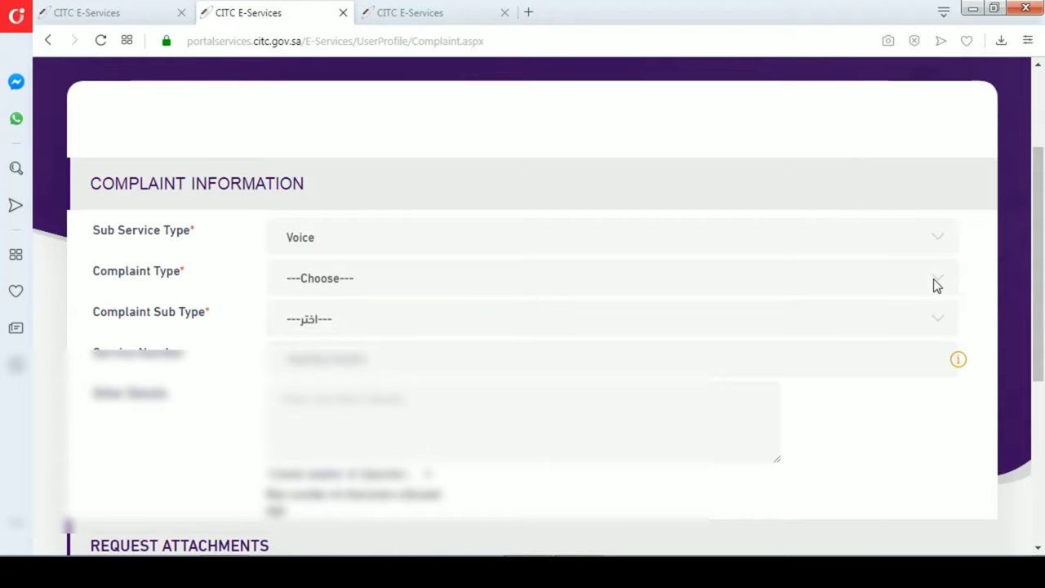
{"action": "left_click", "coordinate": [934, 284]}
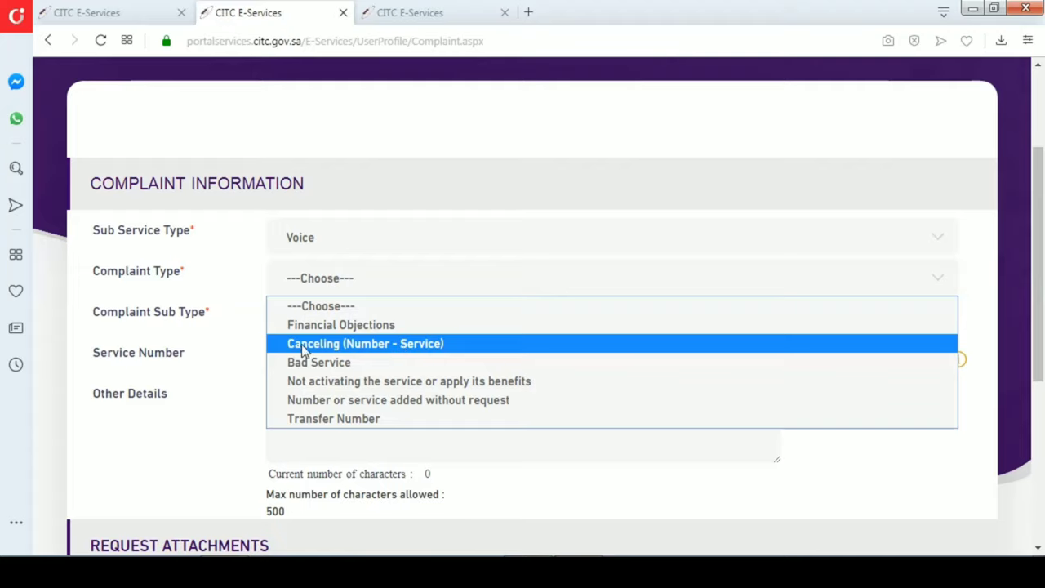
{"action": "left_click", "coordinate": [441, 346]}
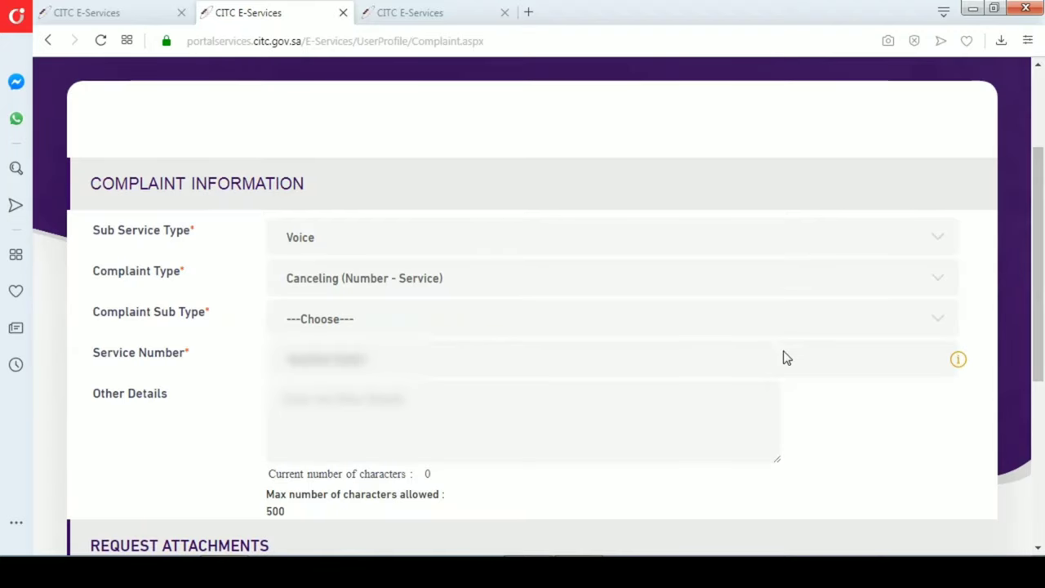
{"action": "left_click", "coordinate": [909, 325]}
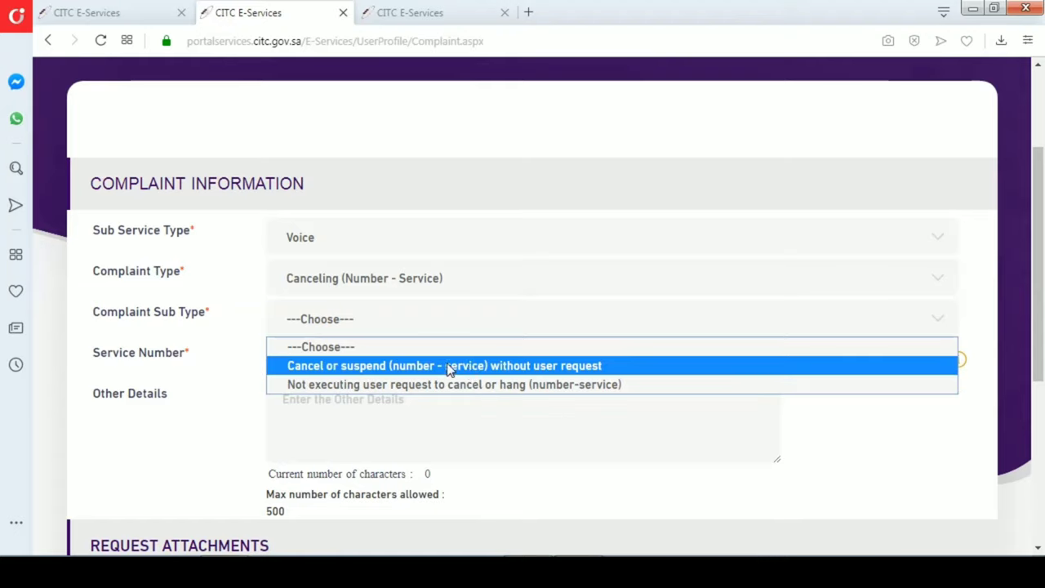
{"action": "left_click", "coordinate": [564, 367]}
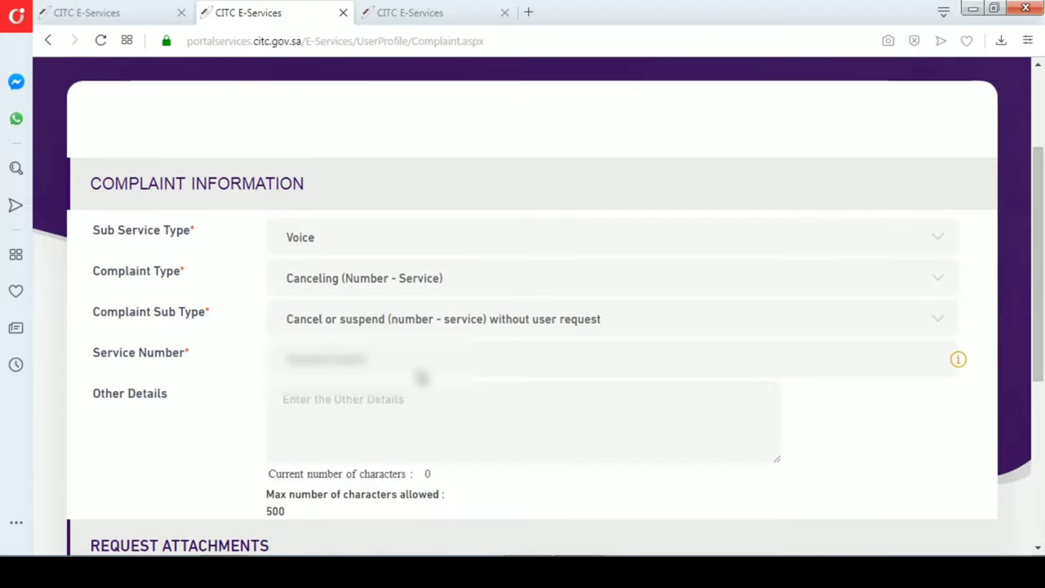
{"action": "scroll", "coordinate": [315, 383], "scroll_direction": "down", "scroll_amount": 1}
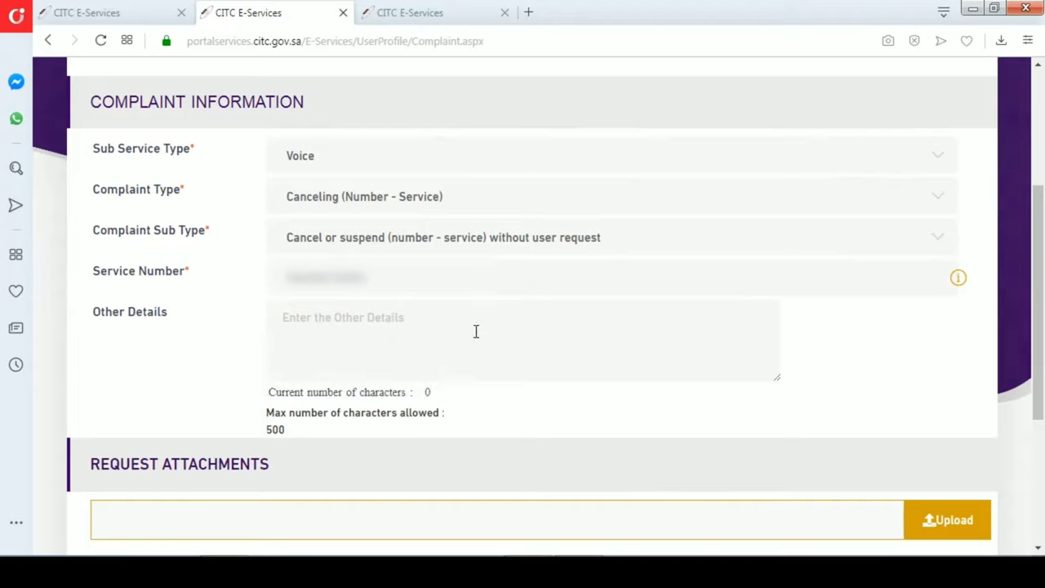
{"action": "left_click", "coordinate": [382, 329]}
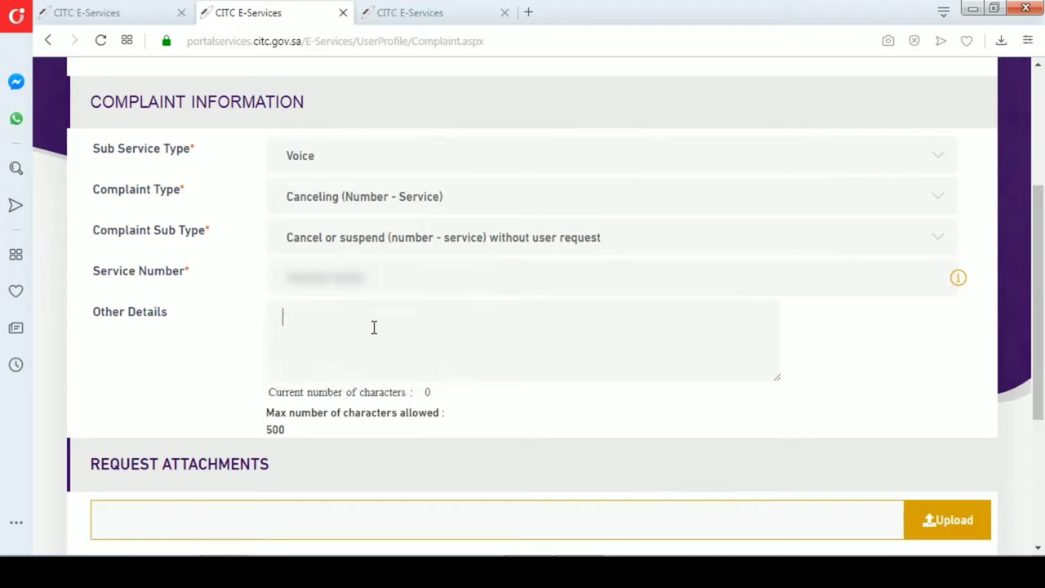
Type 'ples cancel my sim number im not use this number' into Other Details
{"action": "type", "text": "ples "}
{"action": "type", "text": "cance"}
{"action": "type", "text": "l "}
{"action": "type", "text": "mt"}
{"action": "key", "text": "BackSpace"}
{"action": "key", "text": "BackSpace"}
{"action": "type", "text": "y s"}
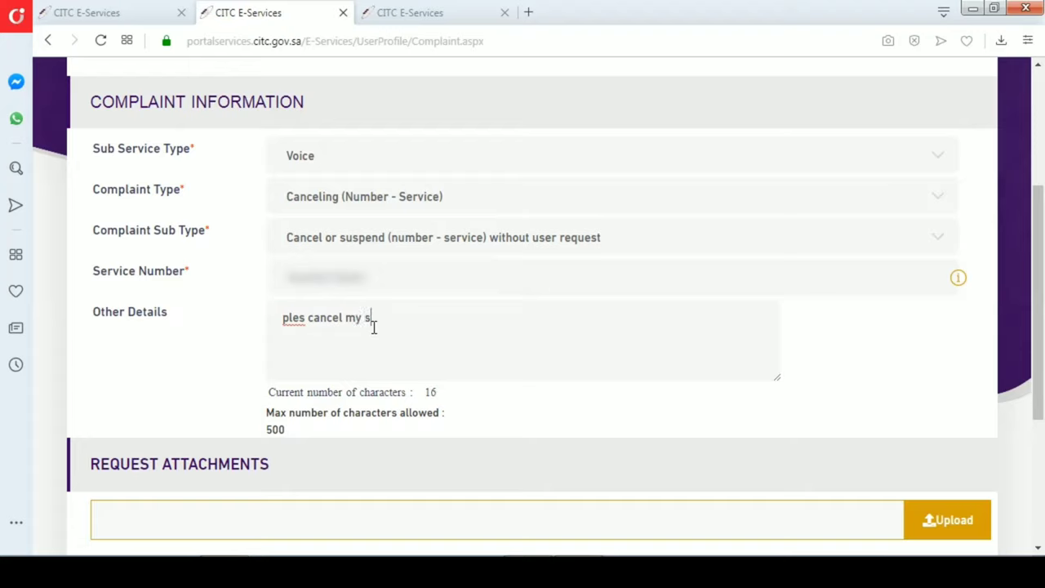
{"action": "type", "text": "im number"}
{"action": "type", "text": "im not"}
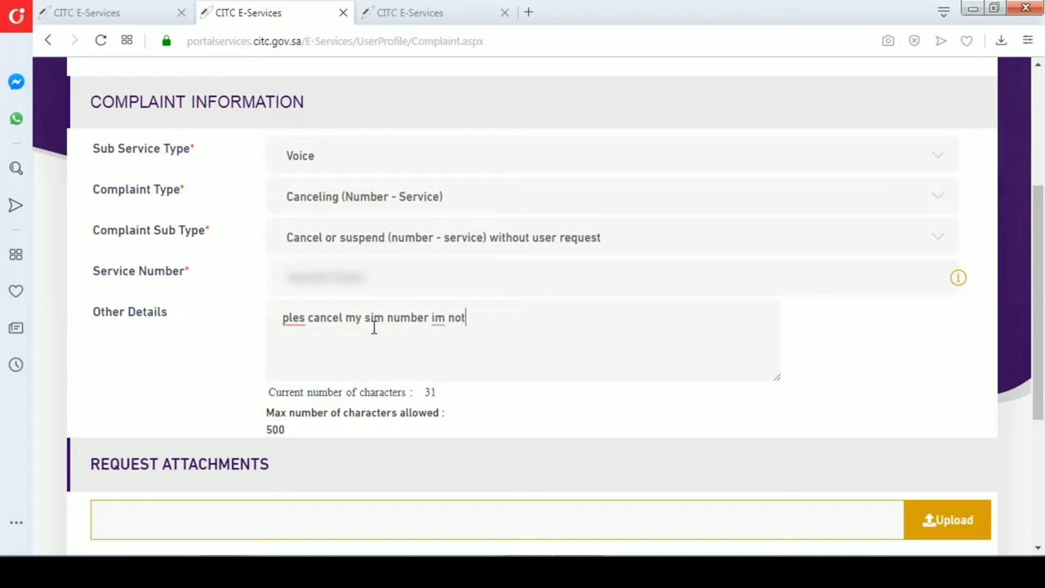
{"action": "type", "text": " use this number"}
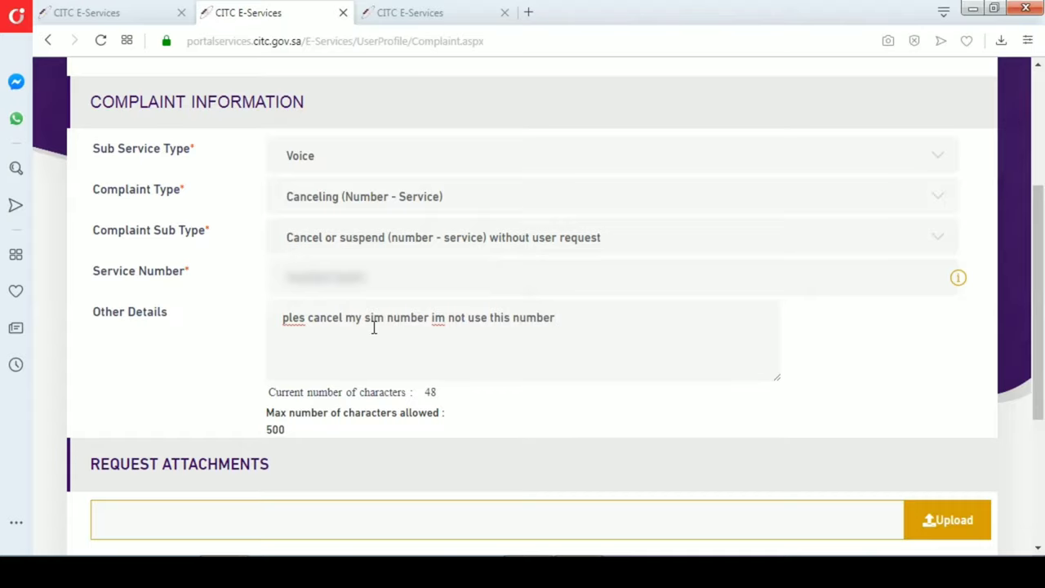
{"action": "scroll", "coordinate": [571, 436], "scroll_direction": "down", "scroll_amount": 2}
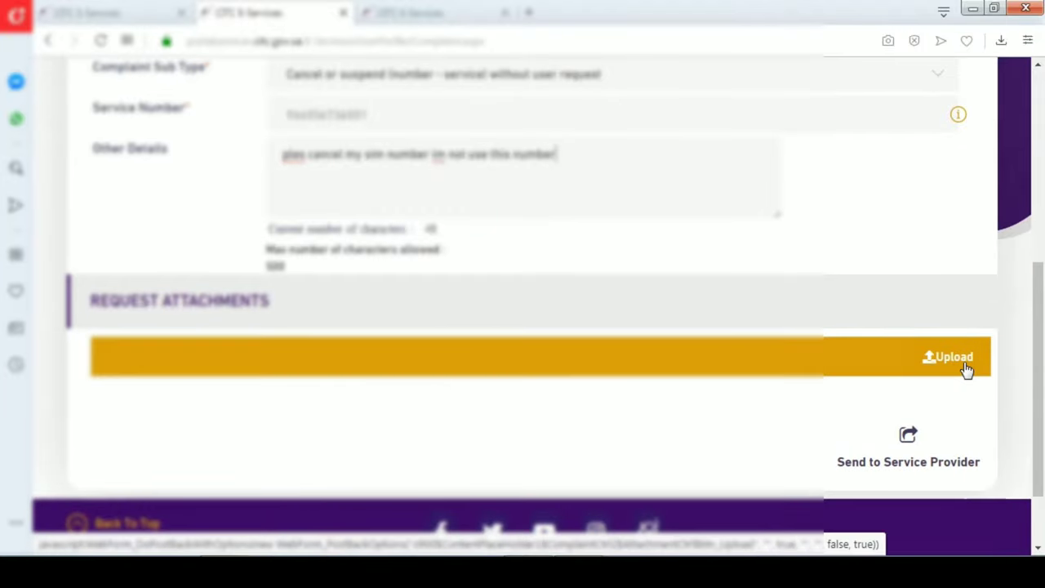
{"action": "scroll", "coordinate": [874, 422], "scroll_direction": "down", "scroll_amount": 1}
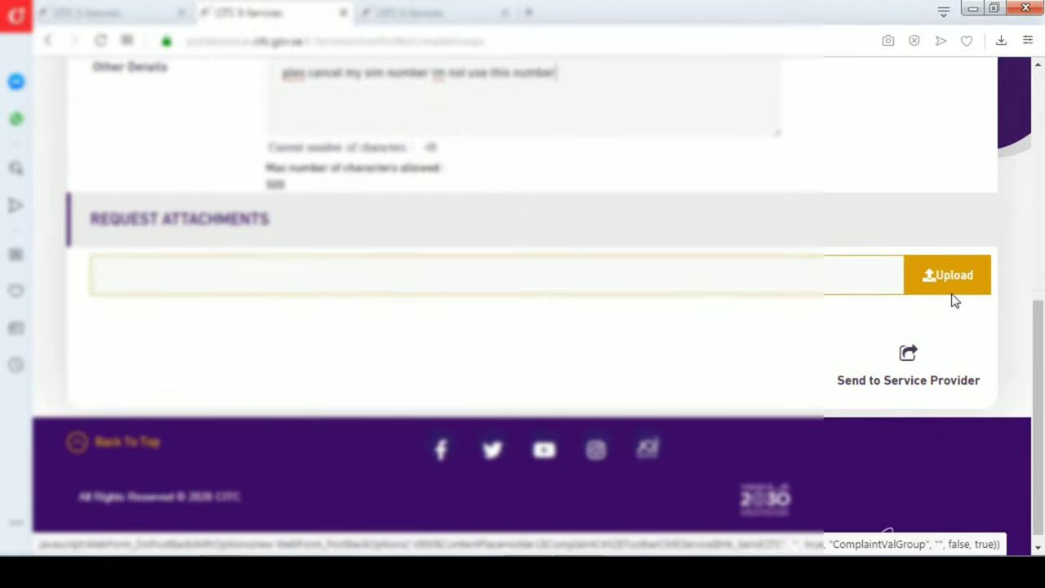
{"action": "scroll", "coordinate": [903, 330], "scroll_direction": "down", "scroll_amount": 1}
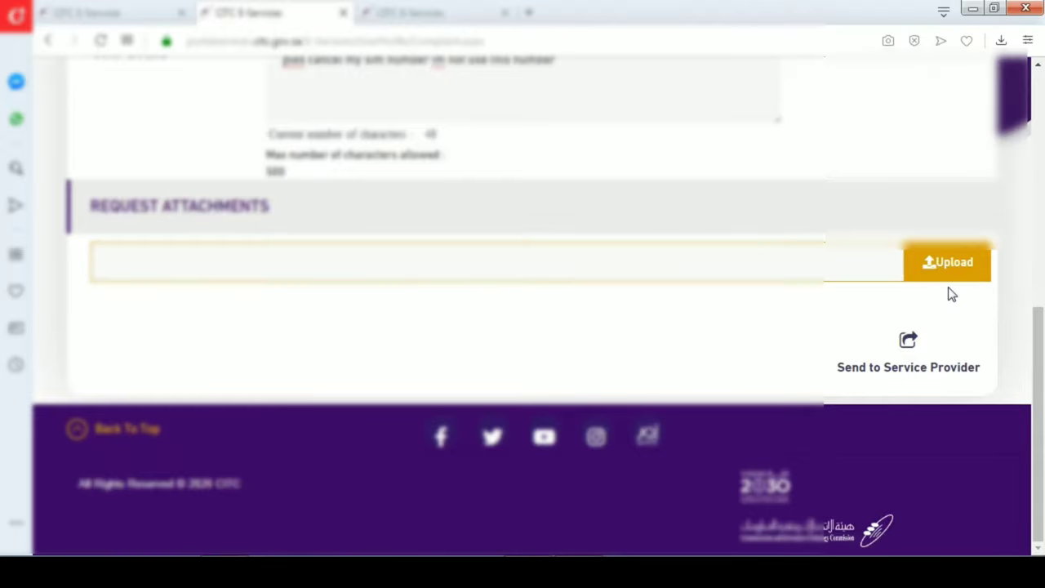
{"action": "scroll", "coordinate": [949, 295], "scroll_direction": "up", "scroll_amount": 4}
{"action": "scroll", "coordinate": [950, 295], "scroll_direction": "up", "scroll_amount": 2}
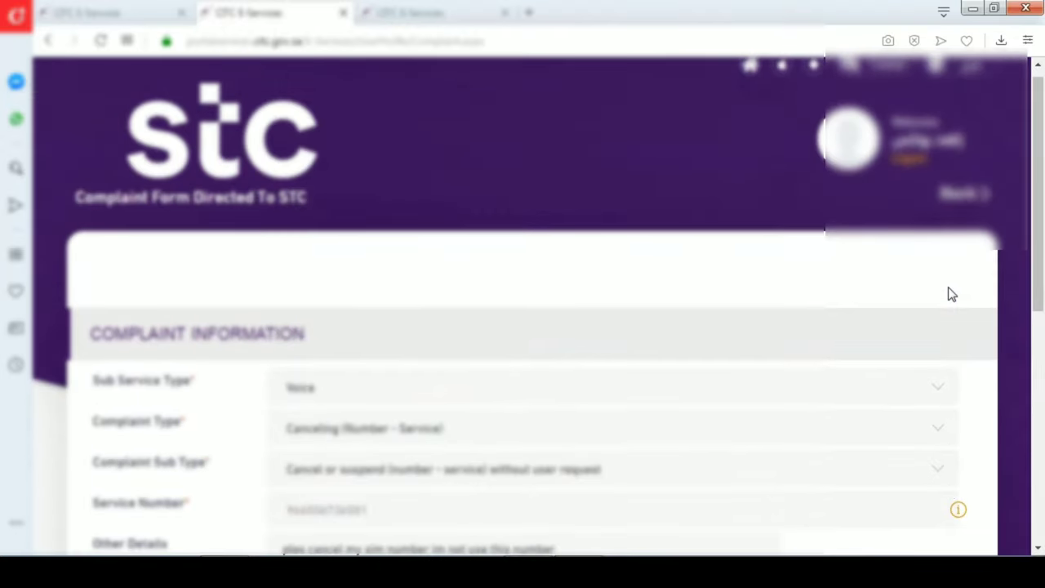
{"action": "scroll", "coordinate": [950, 295], "scroll_direction": "down", "scroll_amount": 6}
{"action": "scroll", "coordinate": [944, 294], "scroll_direction": "down", "scroll_amount": 1}
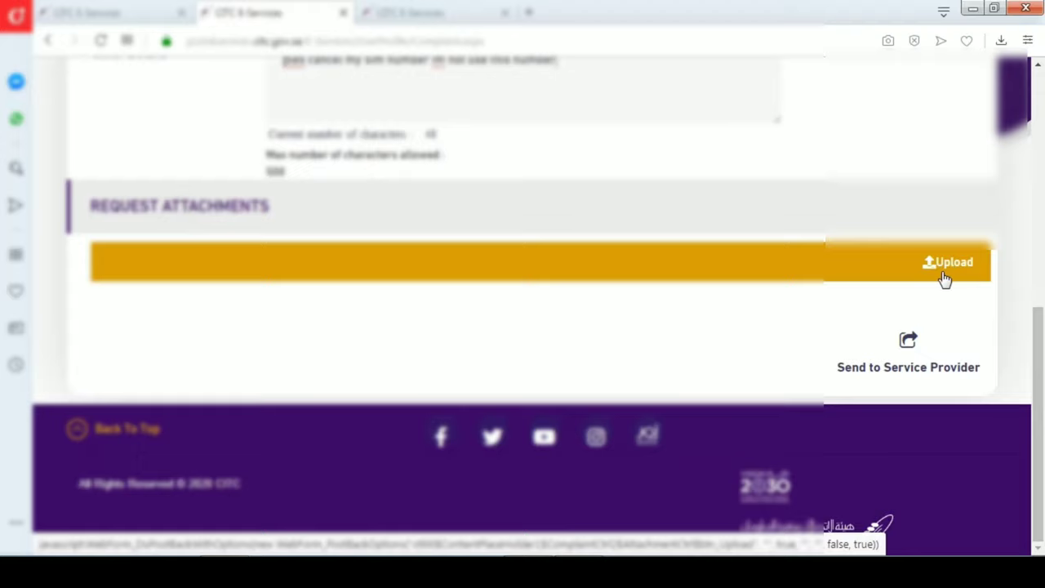
{"action": "scroll", "coordinate": [945, 279], "scroll_direction": "up", "scroll_amount": 4}
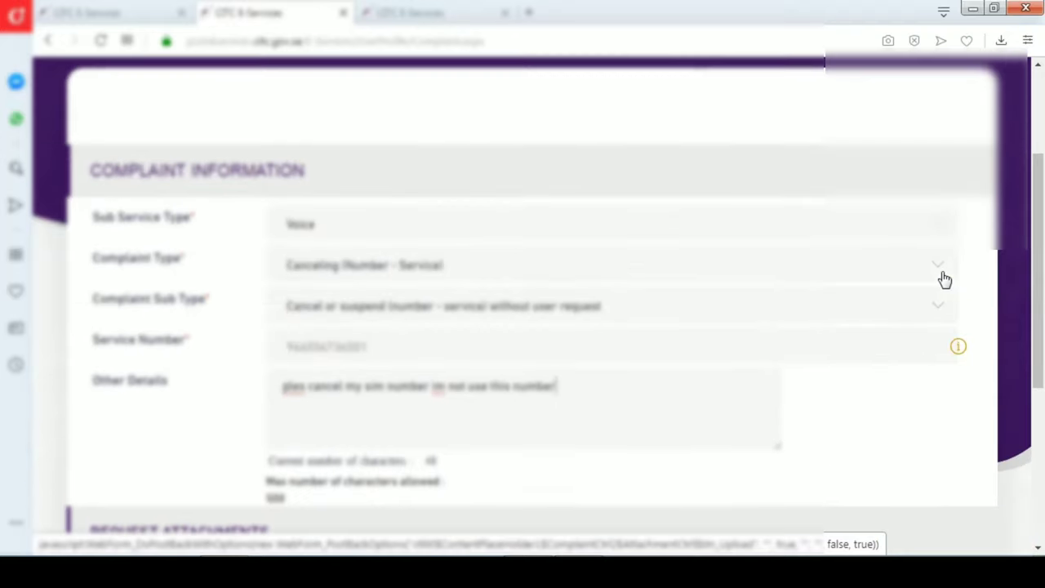
{"action": "scroll", "coordinate": [944, 280], "scroll_direction": "up", "scroll_amount": 1}
{"action": "scroll", "coordinate": [945, 279], "scroll_direction": "up", "scroll_amount": 1}
{"action": "scroll", "coordinate": [945, 280], "scroll_direction": "down", "scroll_amount": 7}
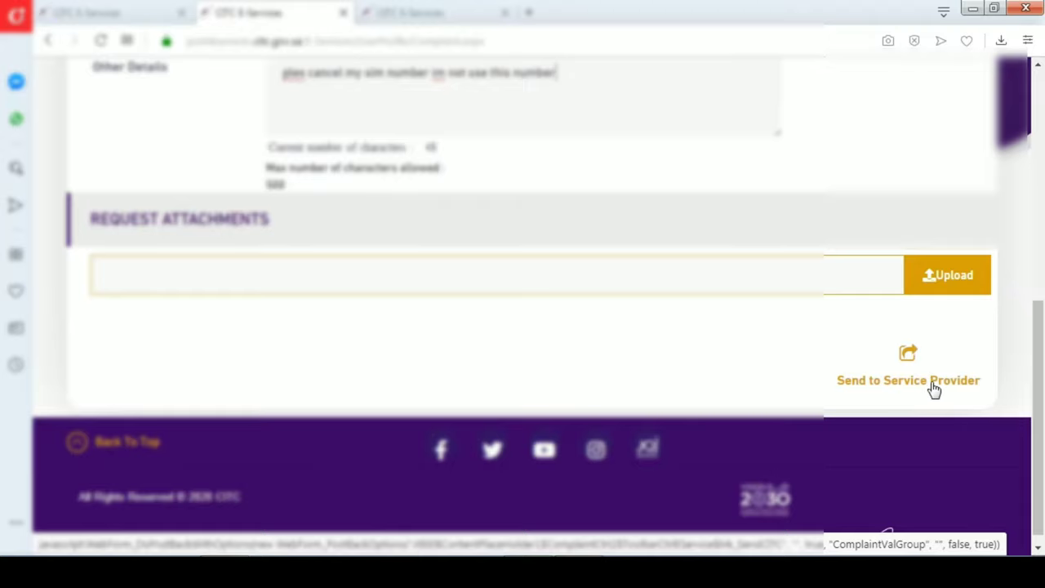
{"action": "scroll", "coordinate": [932, 392], "scroll_direction": "up", "scroll_amount": 1}
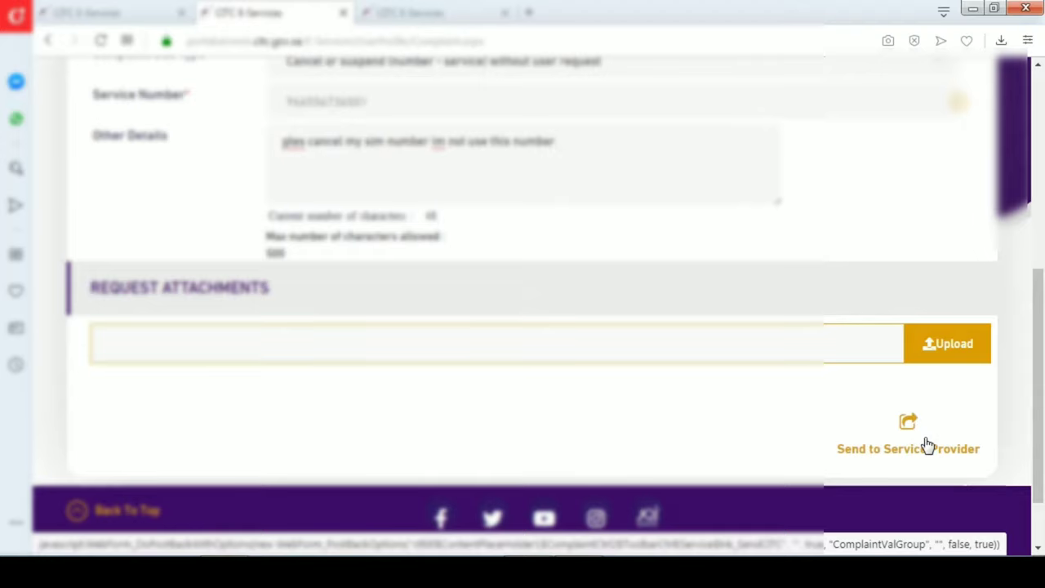
{"action": "scroll", "coordinate": [928, 445], "scroll_direction": "up", "scroll_amount": 5}
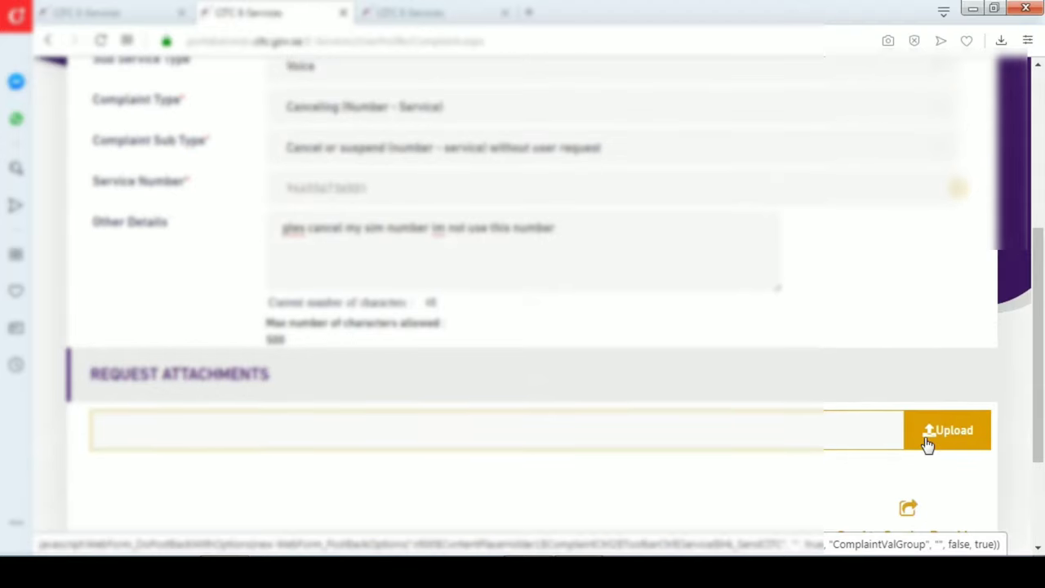
{"action": "scroll", "coordinate": [928, 445], "scroll_direction": "up", "scroll_amount": 1}
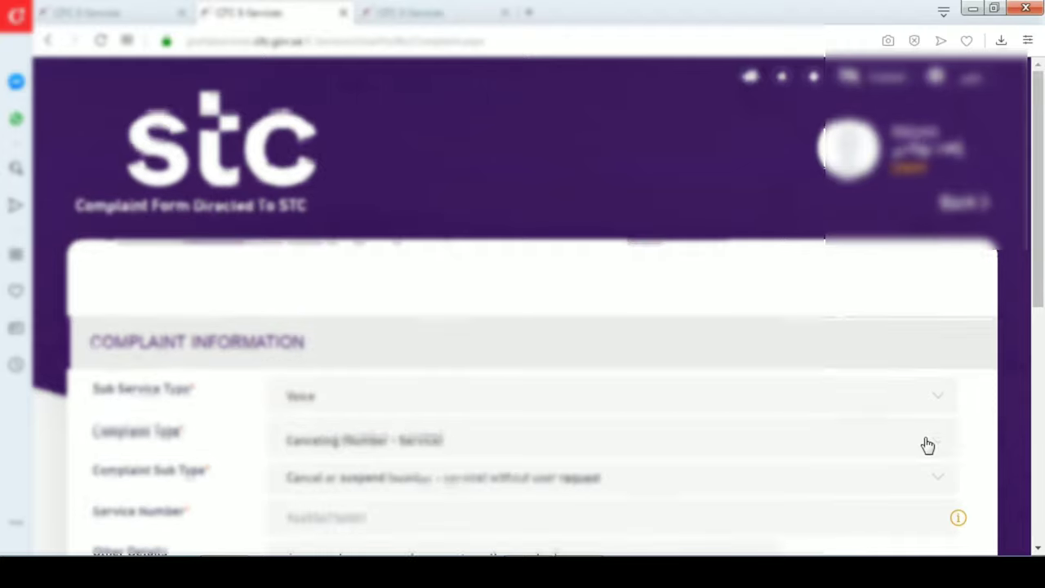
{"action": "scroll", "coordinate": [928, 445], "scroll_direction": "down", "scroll_amount": 7}
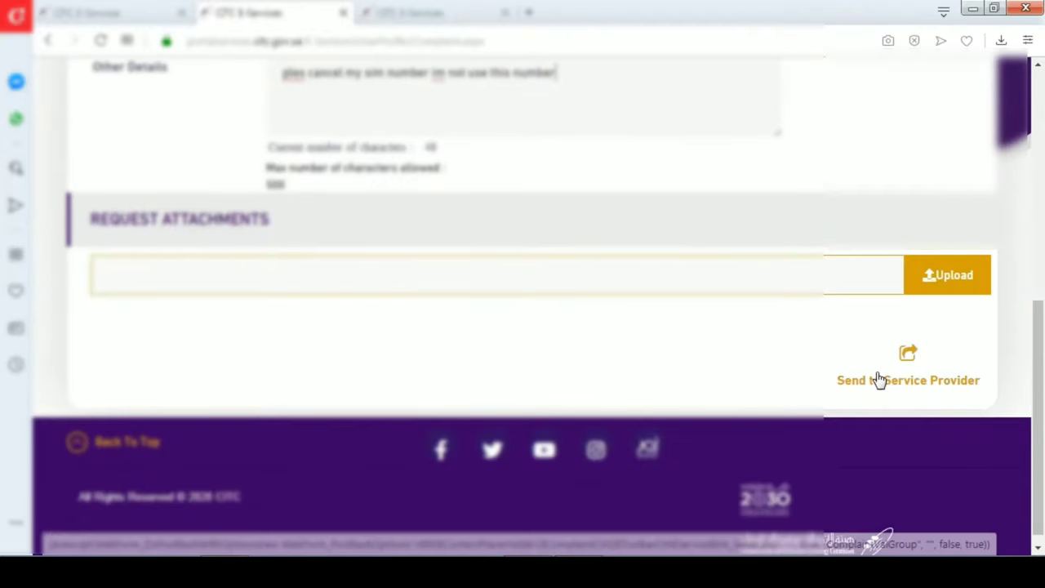